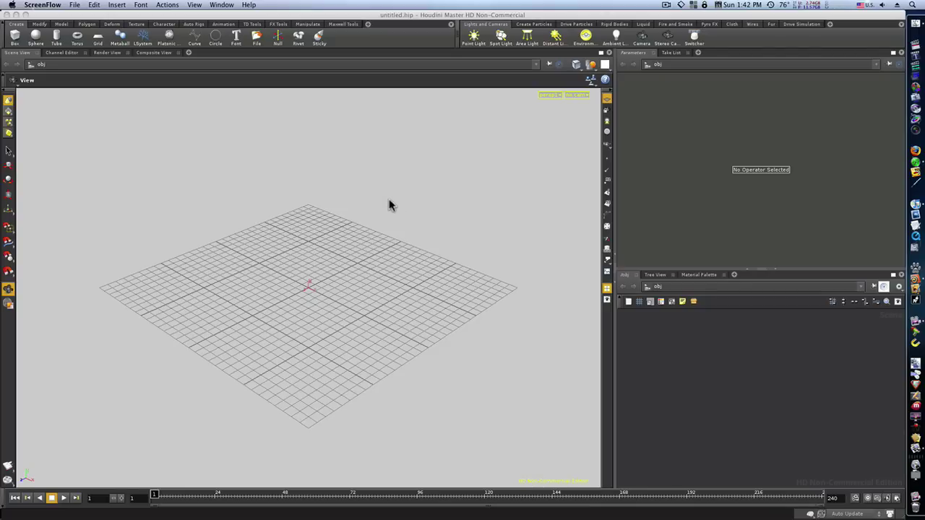
Step: Create a polygon grid at the origin and hide the viewport's reference plane
click(405, 217)
mouse_move(405, 213)
mouse_down()
mouse_move(283, 202)
mouse_move(422, 205)
mouse_up()
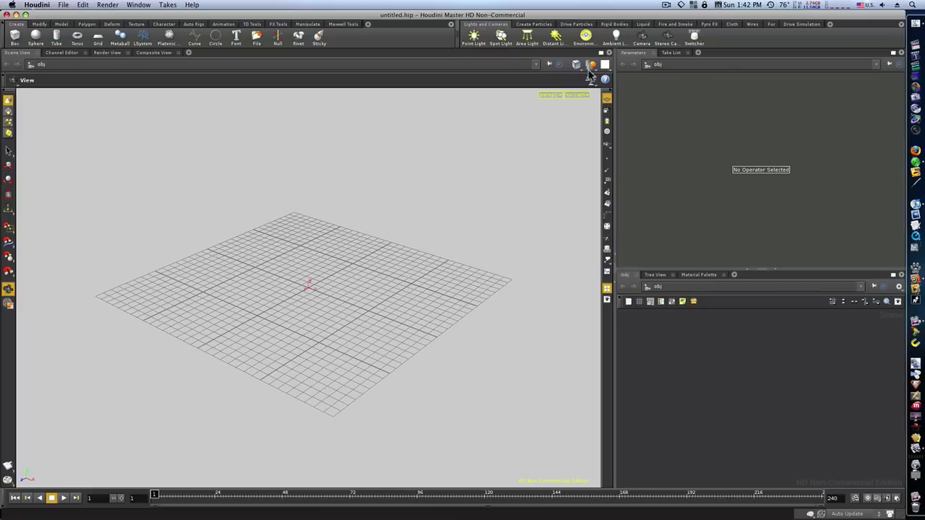
click(614, 24)
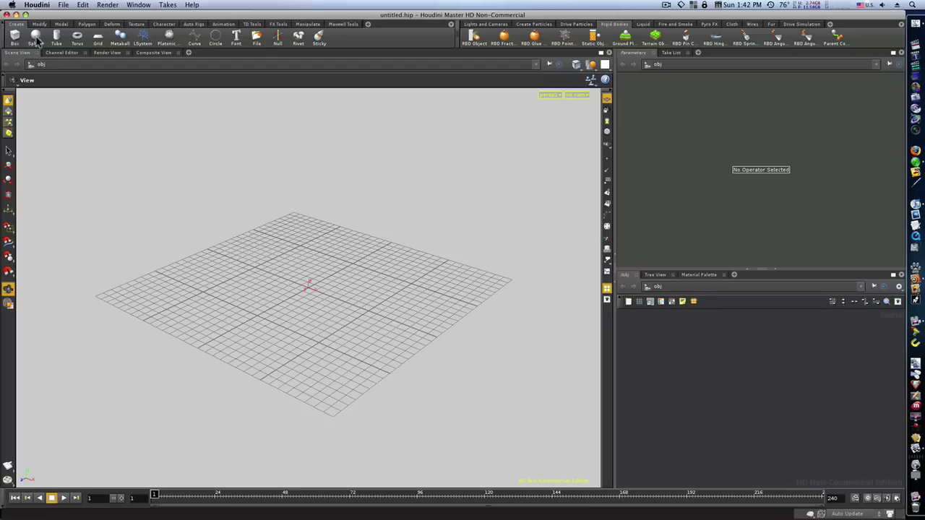
click(99, 39)
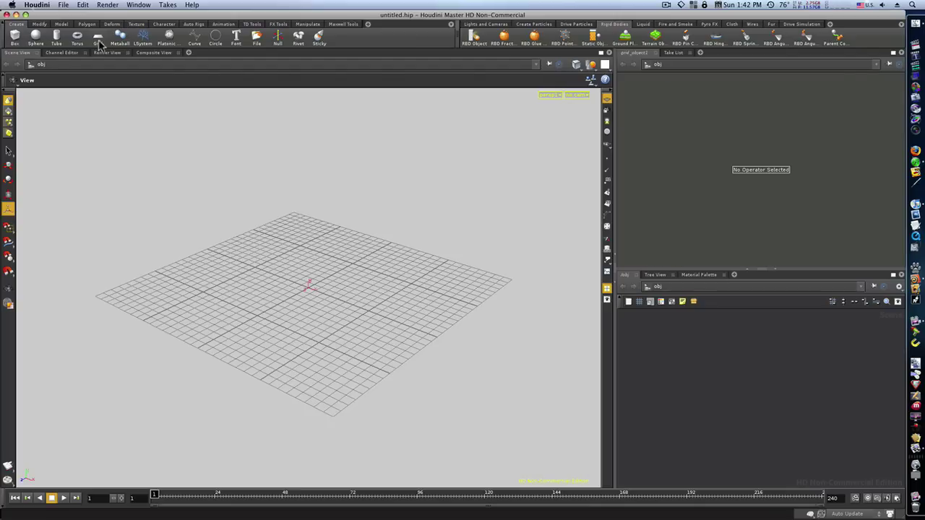
key(Return)
alt+right_drag(154, 262, 413, 246)
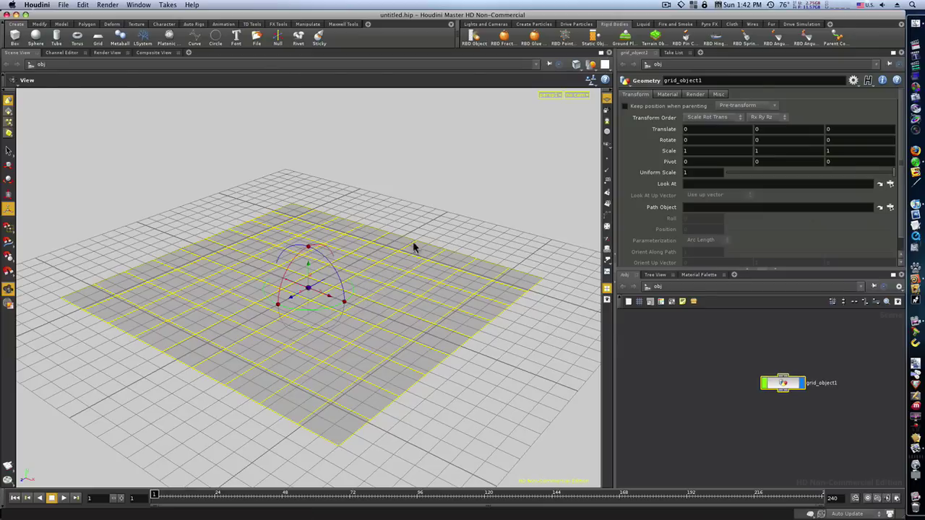
click(607, 100)
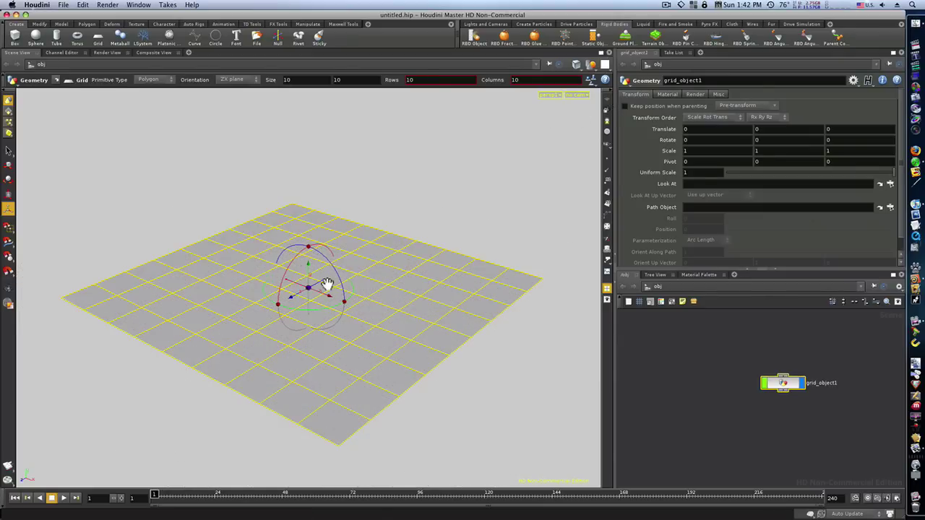
key(Escape)
drag(386, 285, 286, 289)
key(Return)
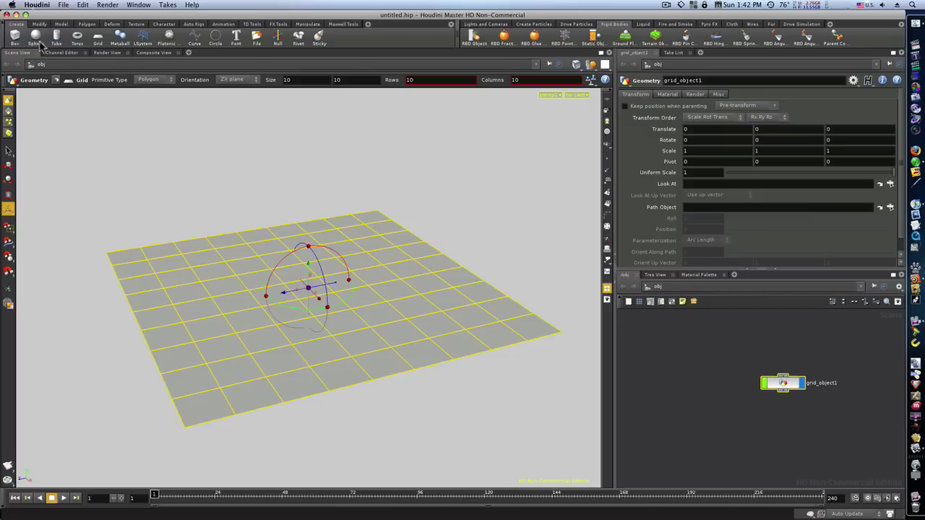
Step: Create a tube at the origin and set its Z rotation to 90 degrees
click(58, 40)
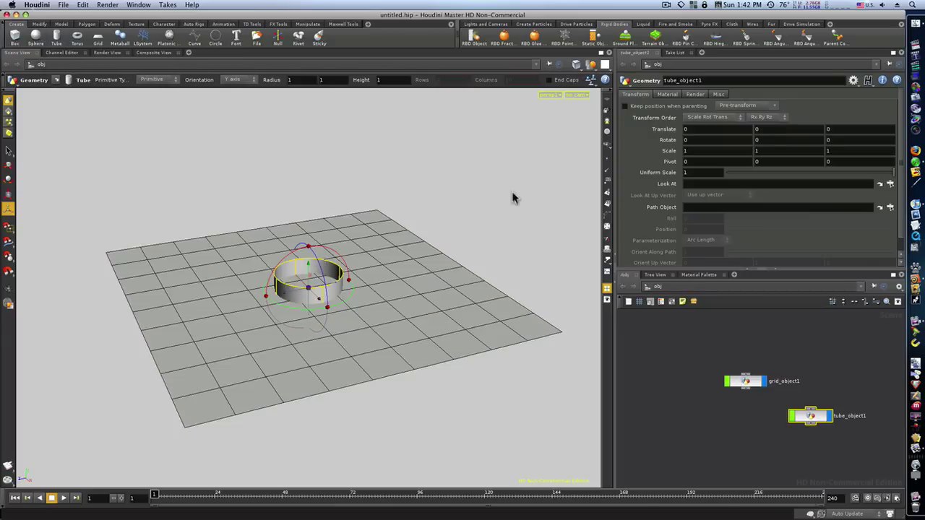
click(827, 140)
text(90)
key(Return)
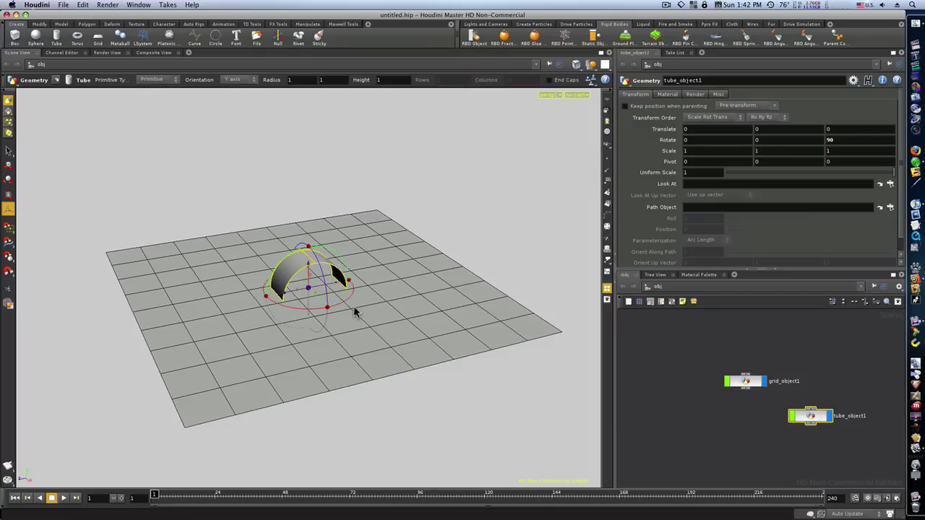
Step: Scale the tube uniformly to about 0.62 and raise it to about 0.64 in Y so it sits on the grid
drag(309, 269, 313, 317)
key(t)
key(Escape)
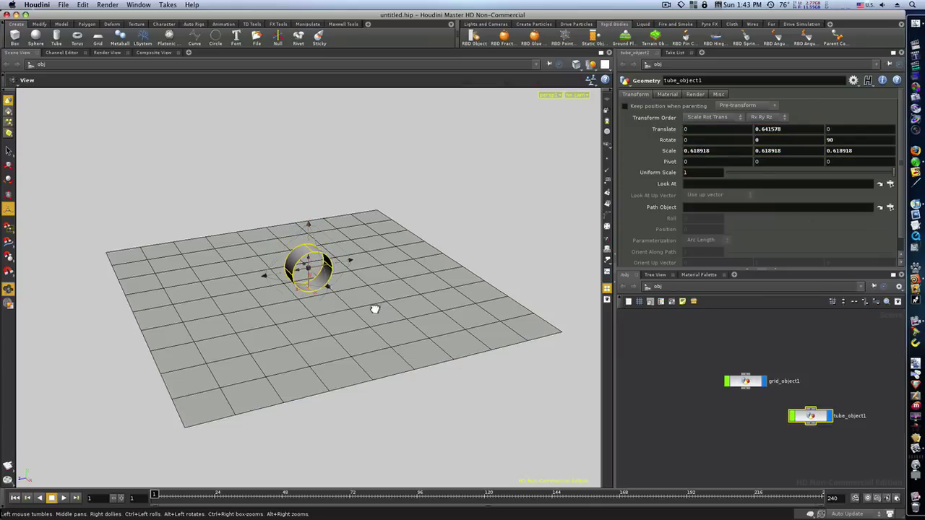
drag(374, 311, 262, 339)
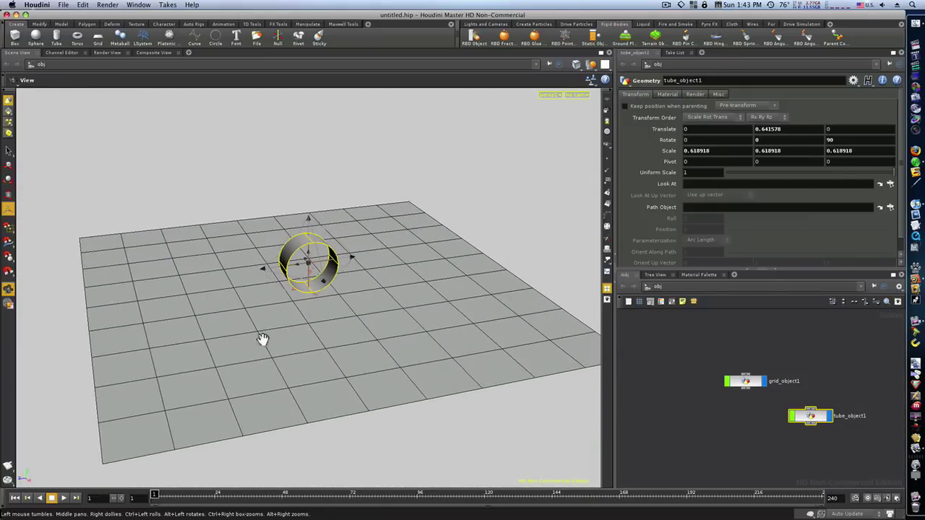
mouse_move(324, 332)
mouse_down()
mouse_move(311, 391)
mouse_move(309, 318)
mouse_move(334, 320)
mouse_move(316, 333)
mouse_up()
Step: Delete the grid and add a rigid body ground plane in its place
click(322, 334)
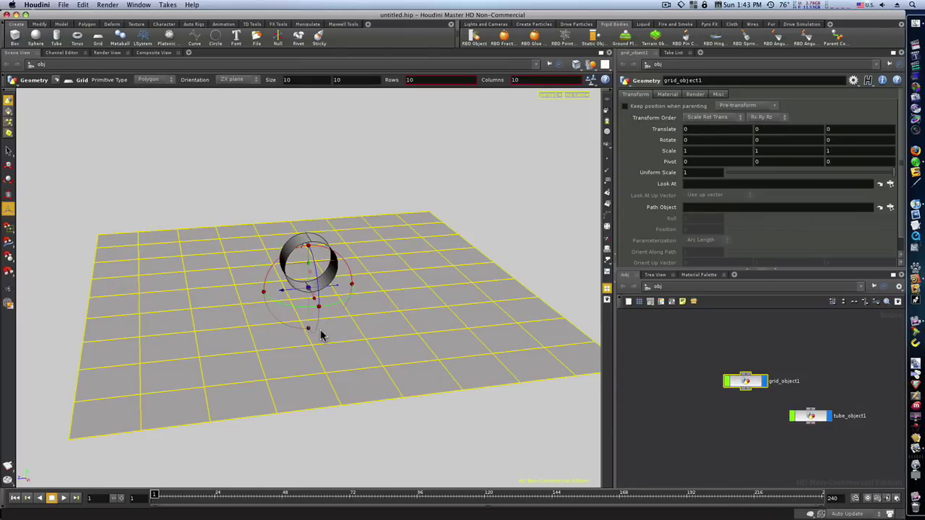
key(Delete)
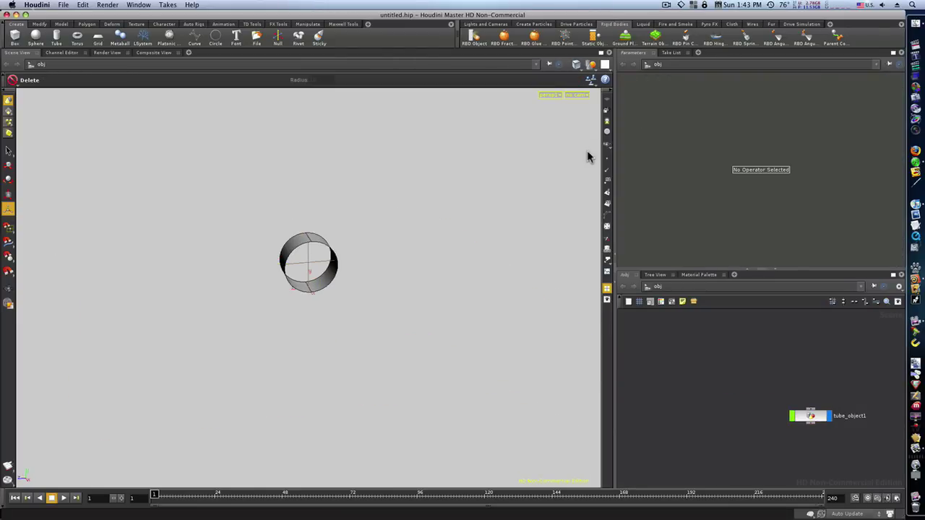
click(631, 41)
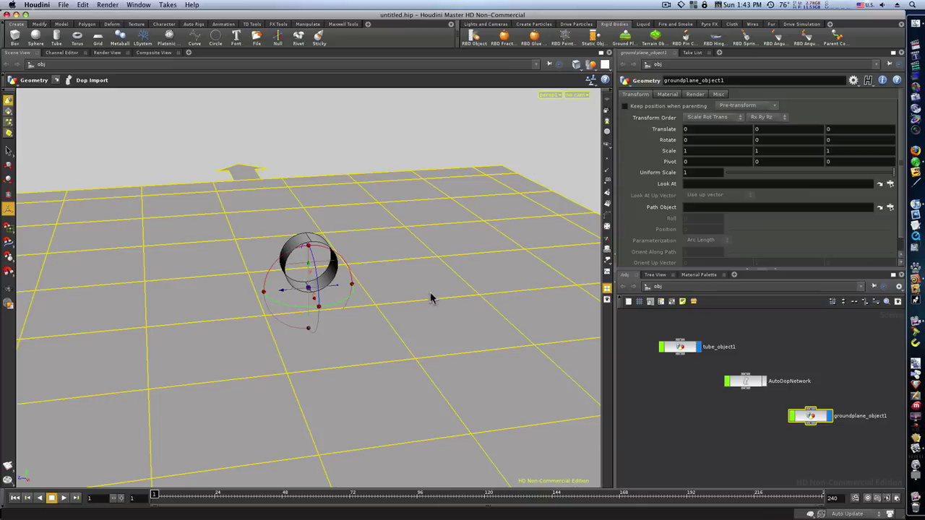
key(Escape)
drag(398, 337, 211, 331)
key(Return)
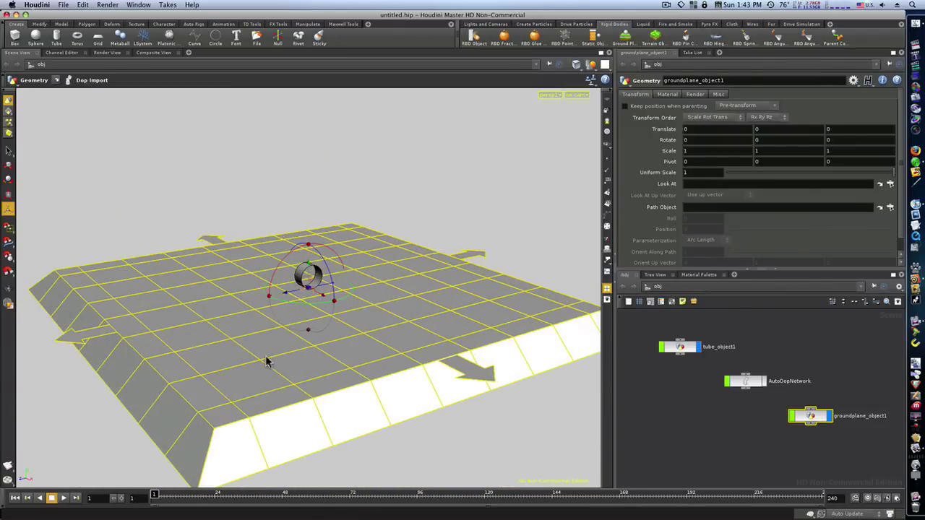
Step: Create a sphere raised to about 6.58 in Y above the ground plane, and play the timeline from frame 1
click(35, 38)
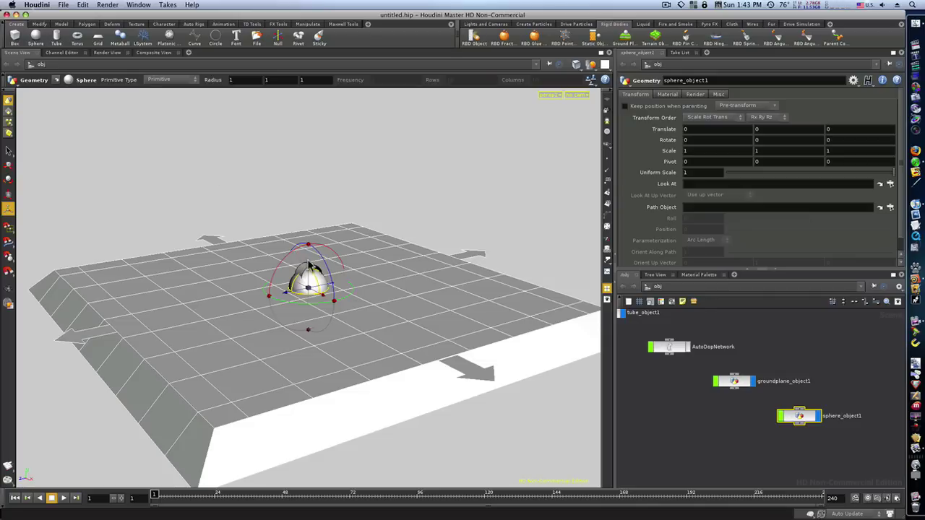
drag(310, 264, 322, 136)
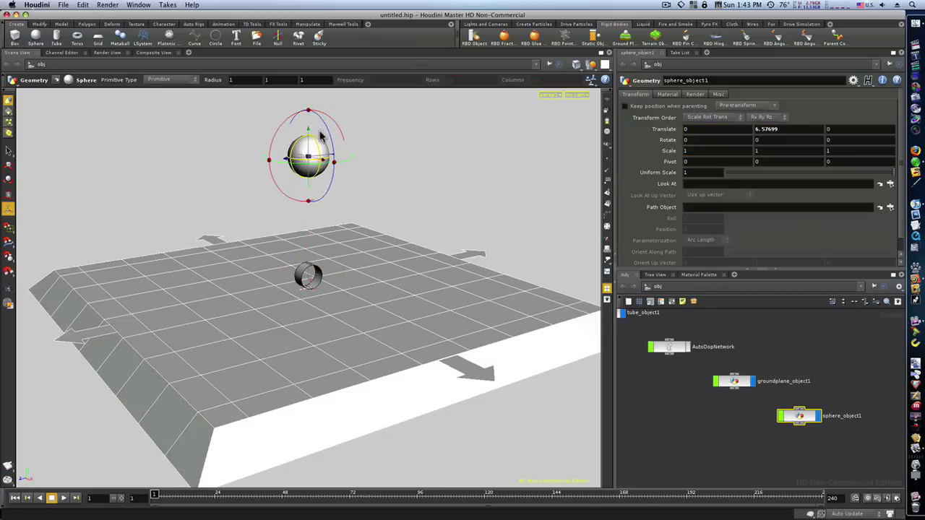
click(62, 499)
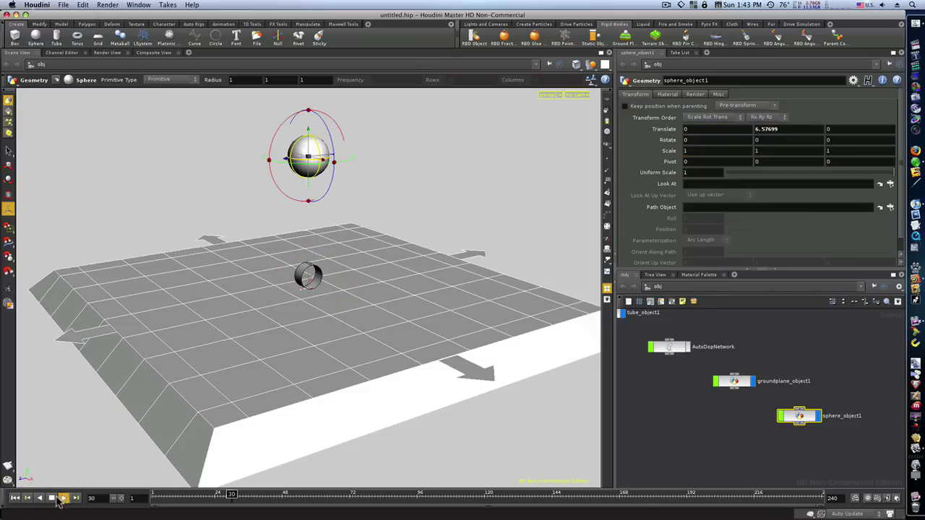
click(148, 499)
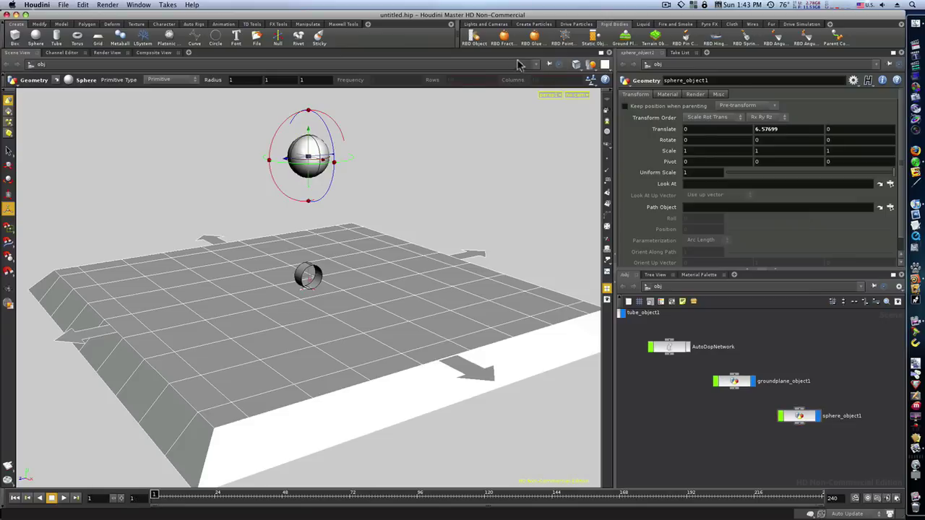
Step: Make the sphere above the ground plane an RBD Object
click(475, 40)
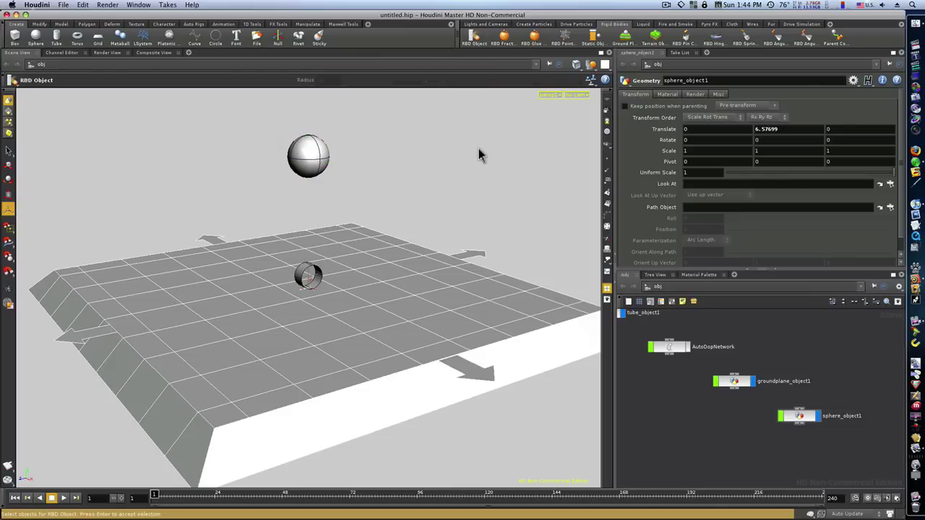
click(302, 160)
key(Return)
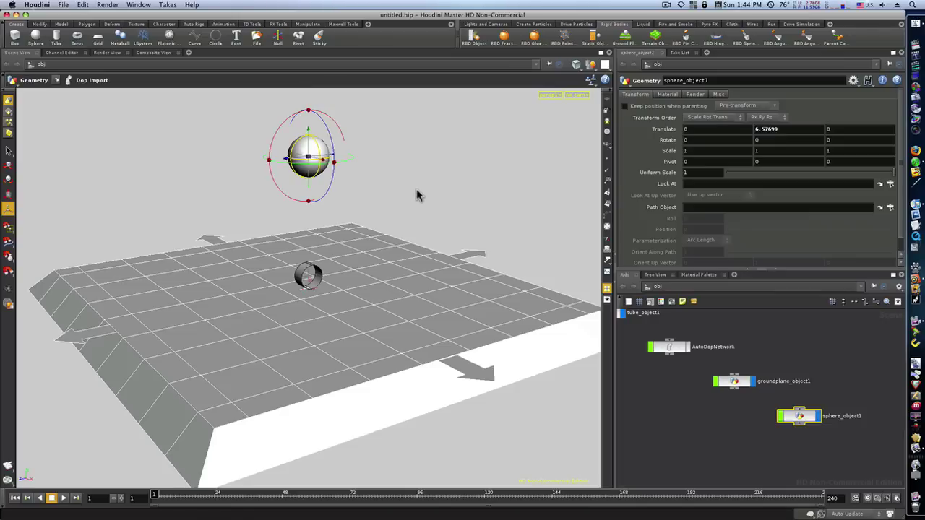
Step: Play the simulation of the sphere falling toward the tube and ground plane, and rewind to the first frame
click(63, 499)
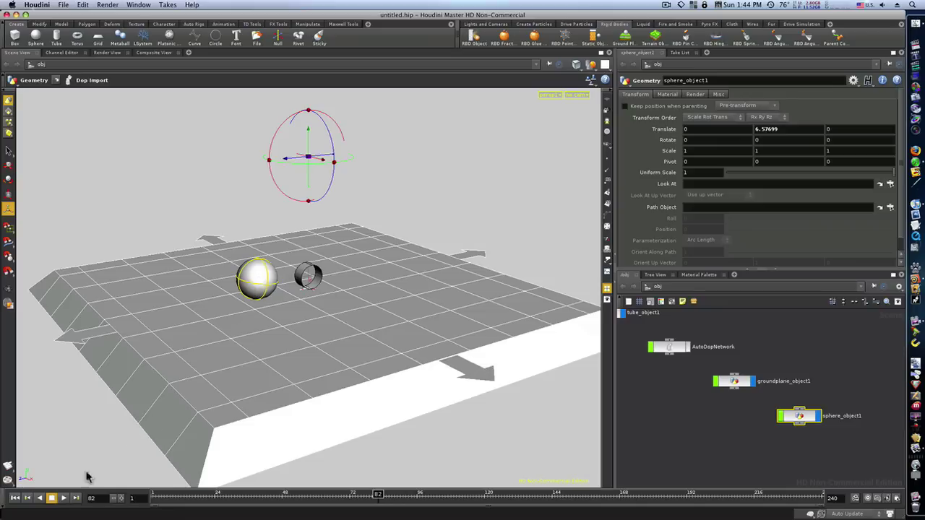
click(77, 498)
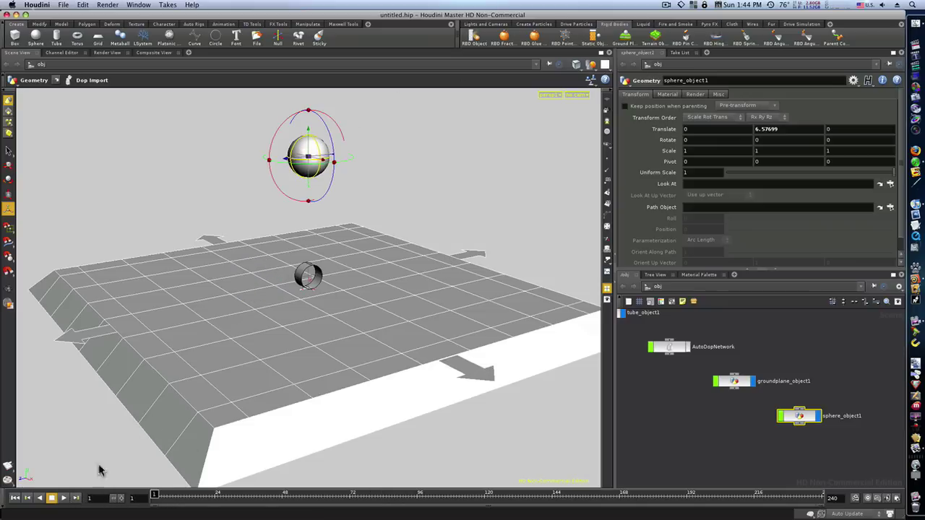
click(65, 499)
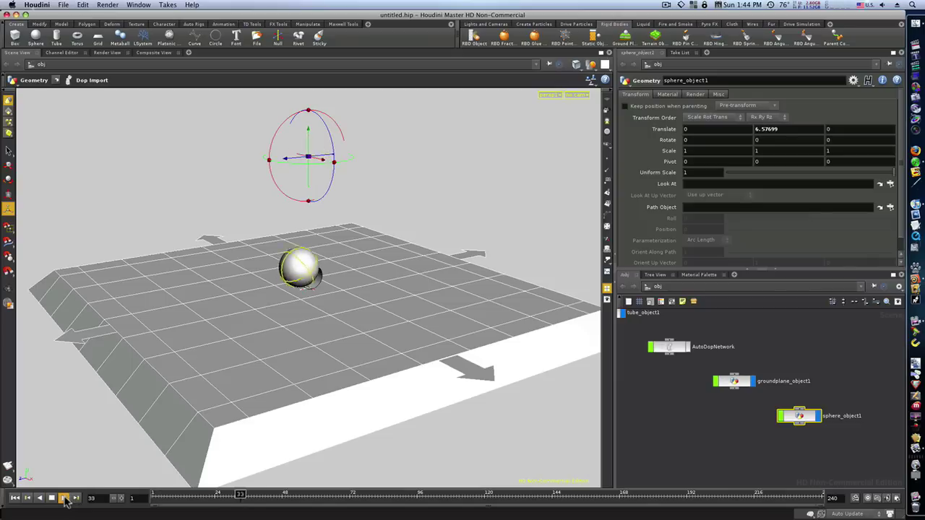
click(53, 499)
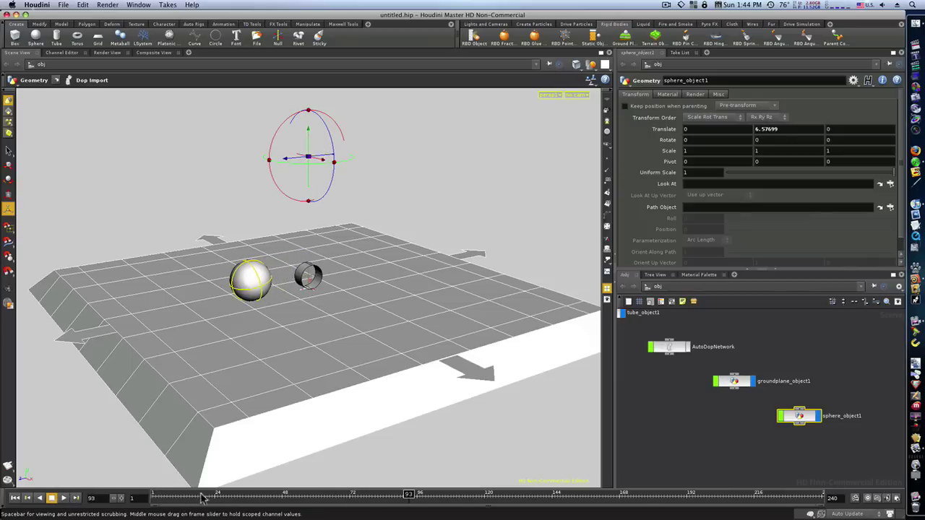
drag(199, 499, 154, 498)
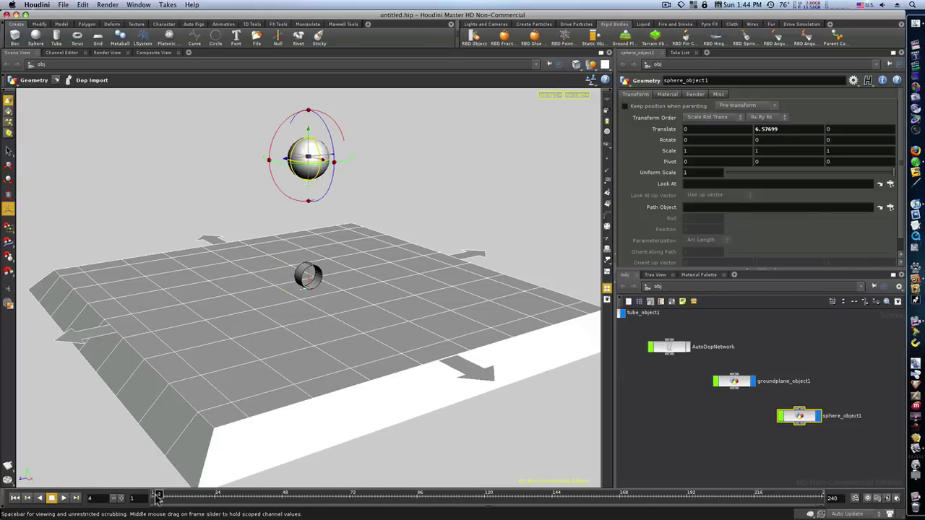
Step: Start a new empty scene, discarding the unsaved changes
click(64, 5)
click(69, 15)
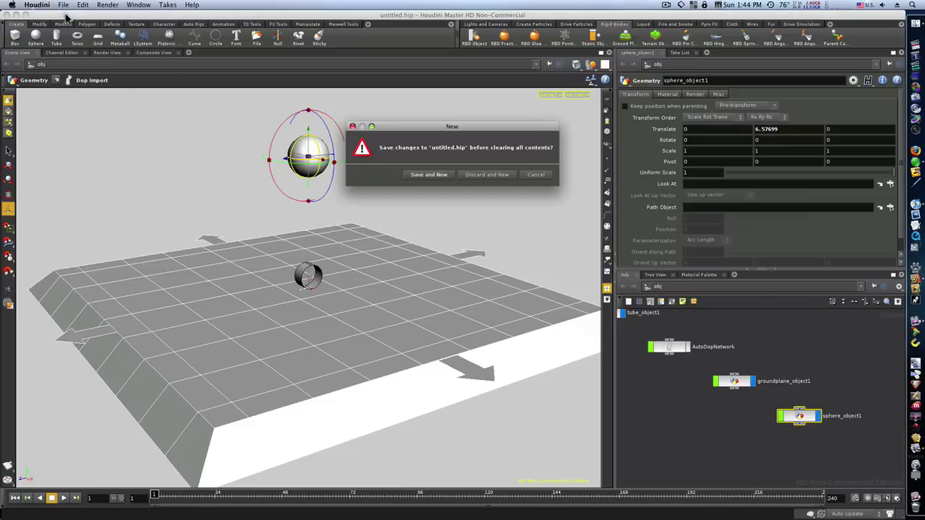
click(480, 177)
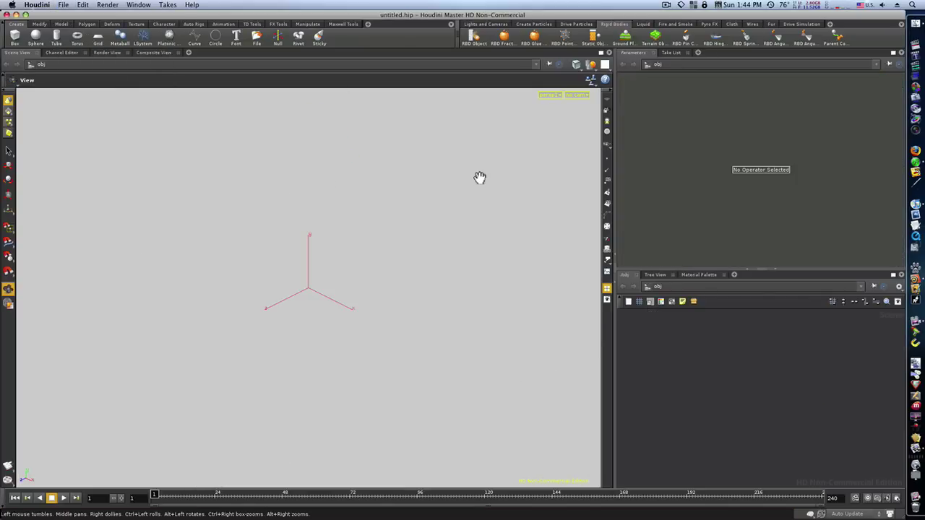
Step: Create a polygon grid at the origin of the new scene
click(100, 43)
key(Escape)
right_drag(393, 206, 72, 217)
drag(470, 275, 421, 262)
key(Return)
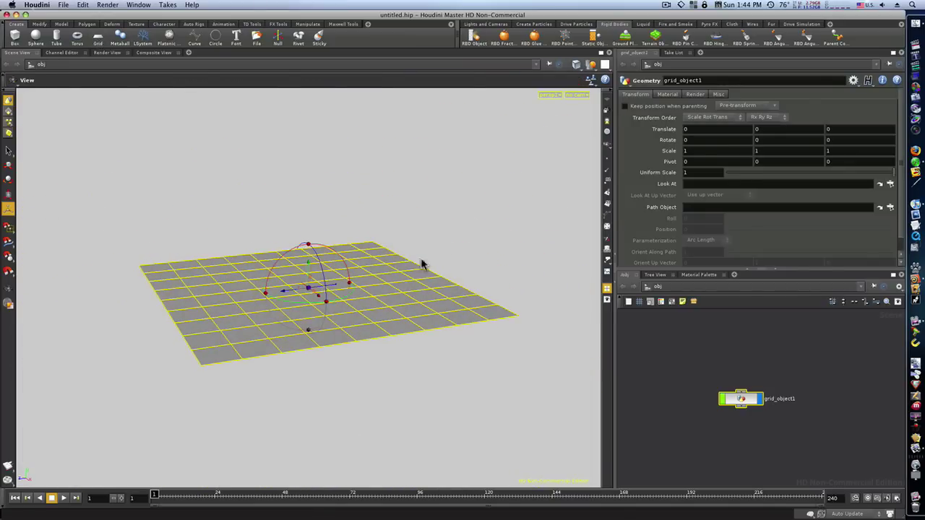
Step: Create a sphere raised to about 5.37 in Y above the grid and make it an RBD Object
click(35, 38)
drag(312, 264, 344, 112)
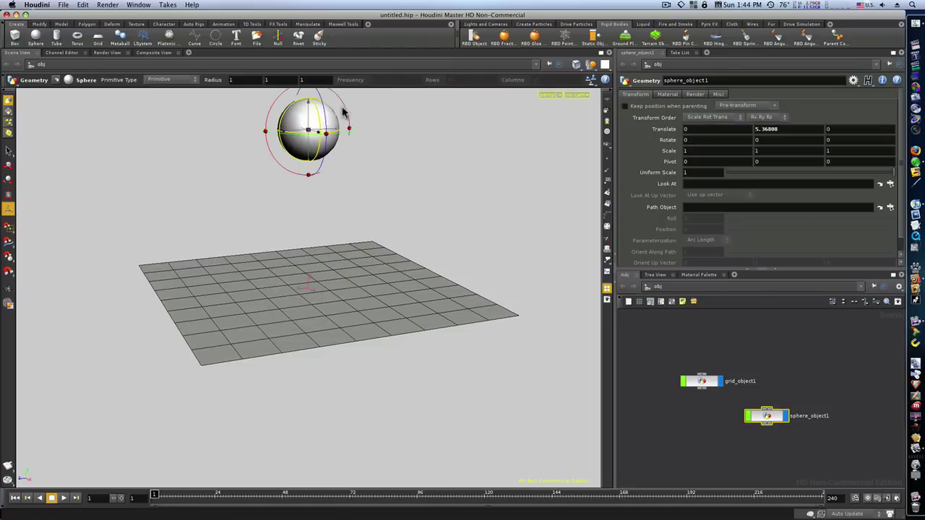
click(479, 42)
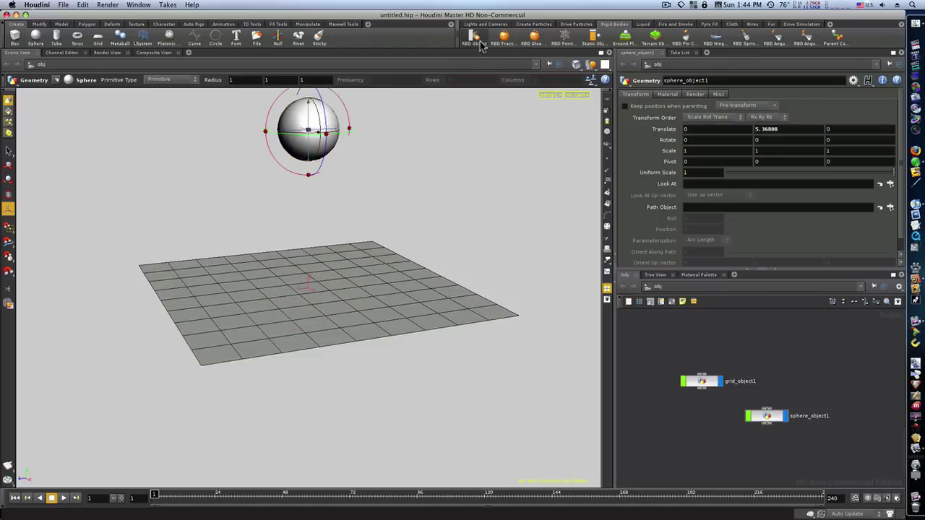
click(303, 124)
key(Return)
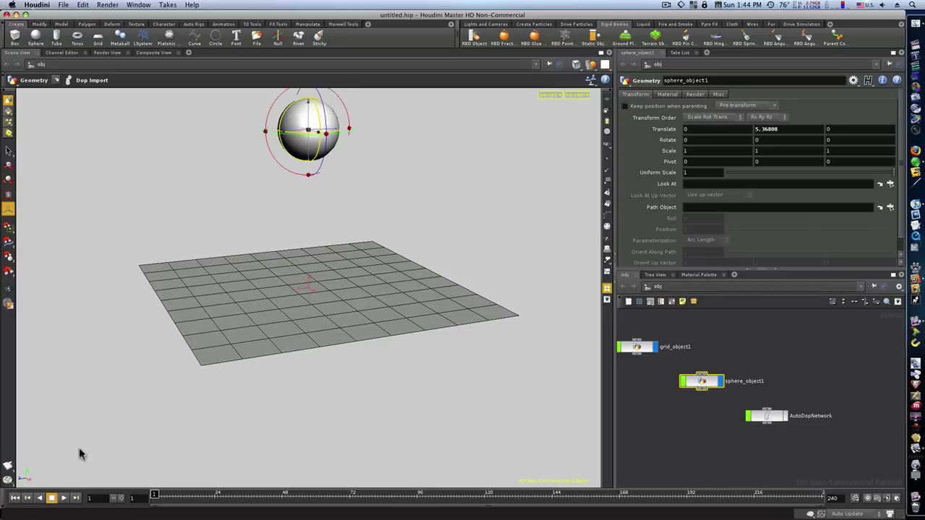
Step: Play the simulation of the sphere falling toward the grid, rewind to frame 1 and deselect the sphere
click(64, 498)
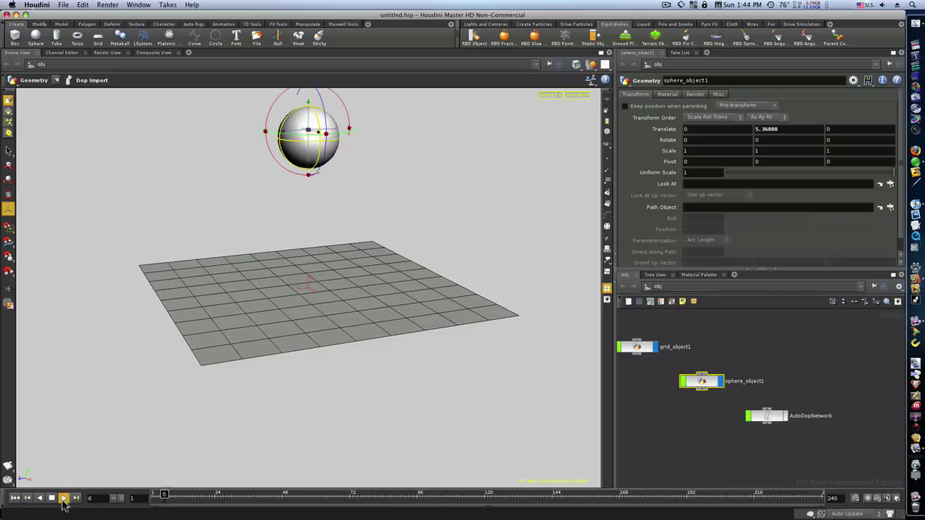
click(51, 498)
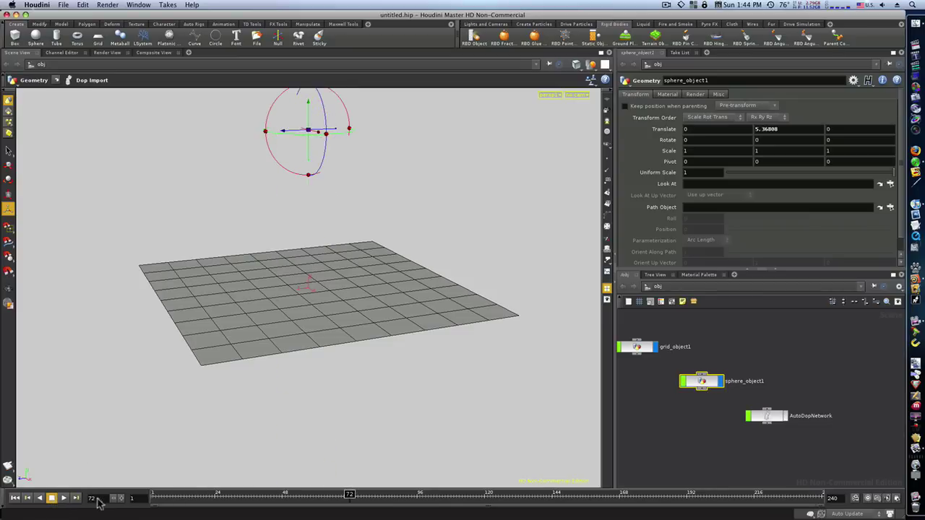
click(154, 496)
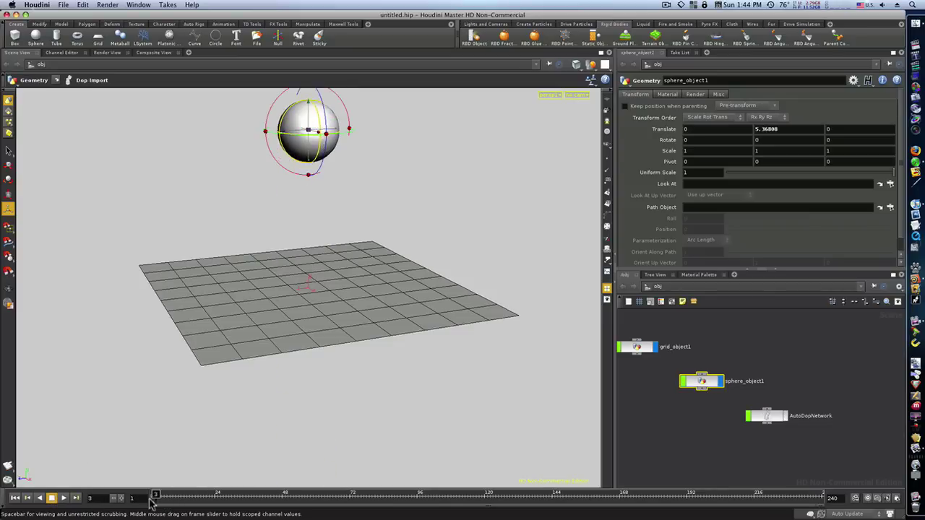
click(473, 204)
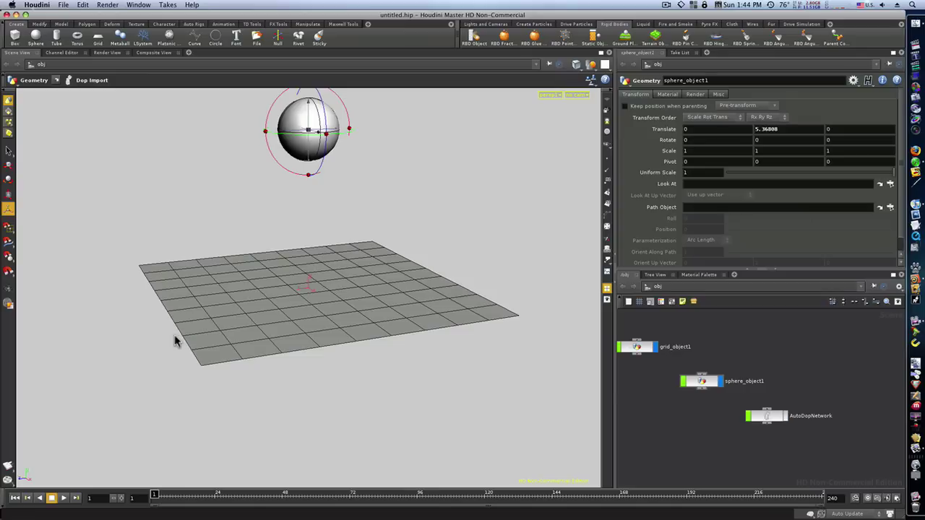
Step: Make the grid beneath the sphere a Static Object
click(591, 41)
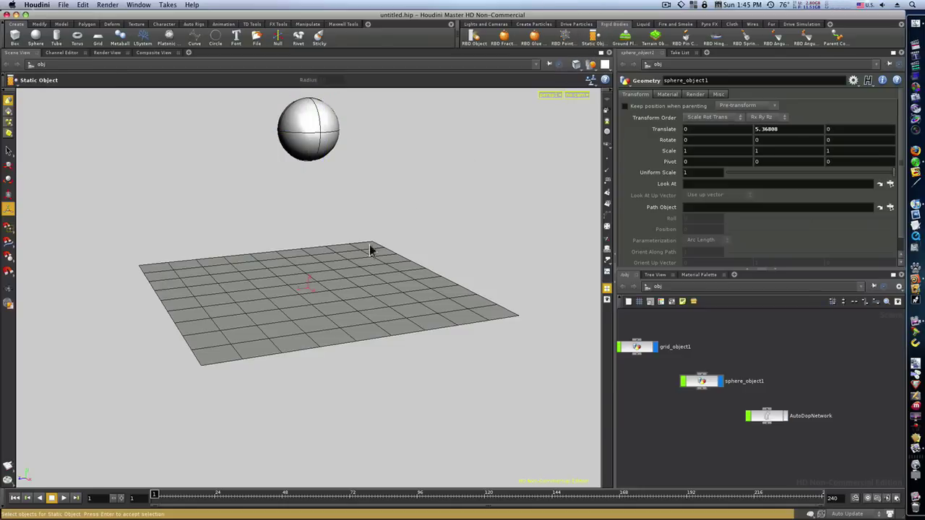
click(314, 302)
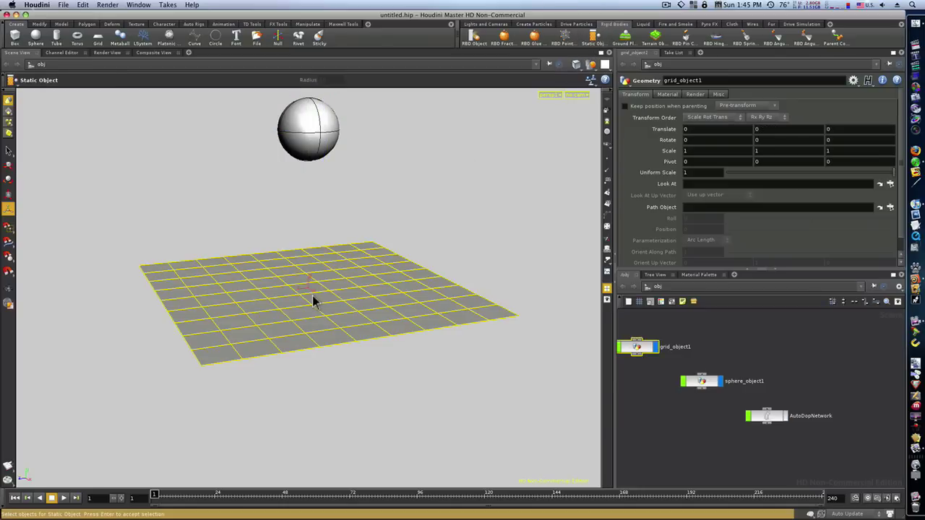
key(Return)
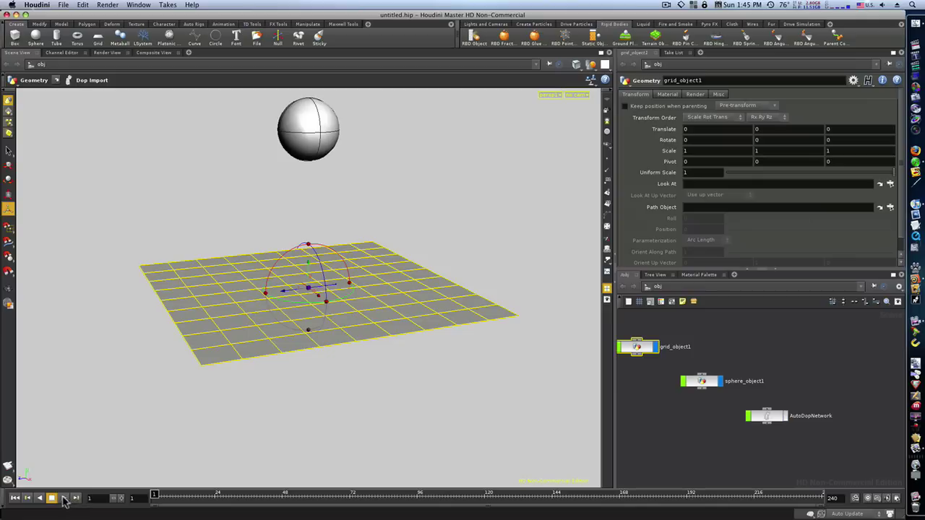
Step: Play the simulation of the sphere landing on the static grid, replay it from the start and rewind to frame 1
click(63, 499)
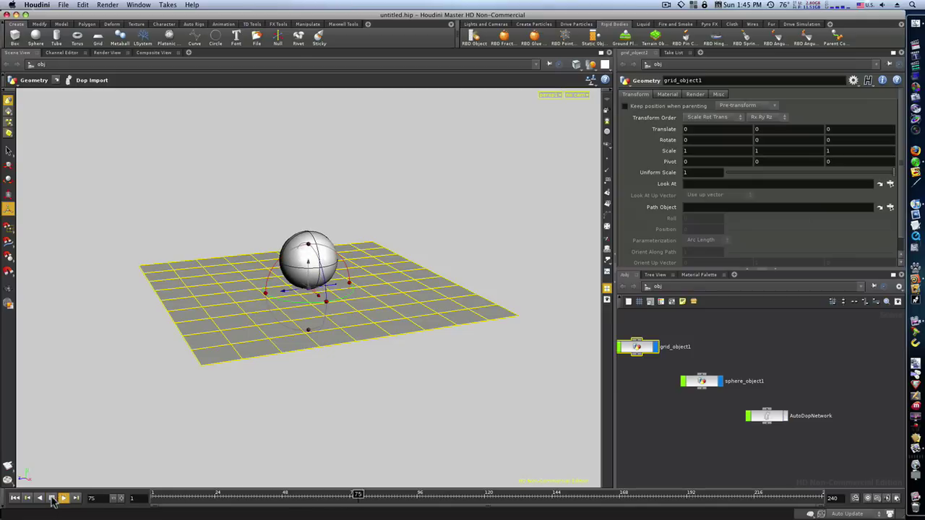
click(53, 499)
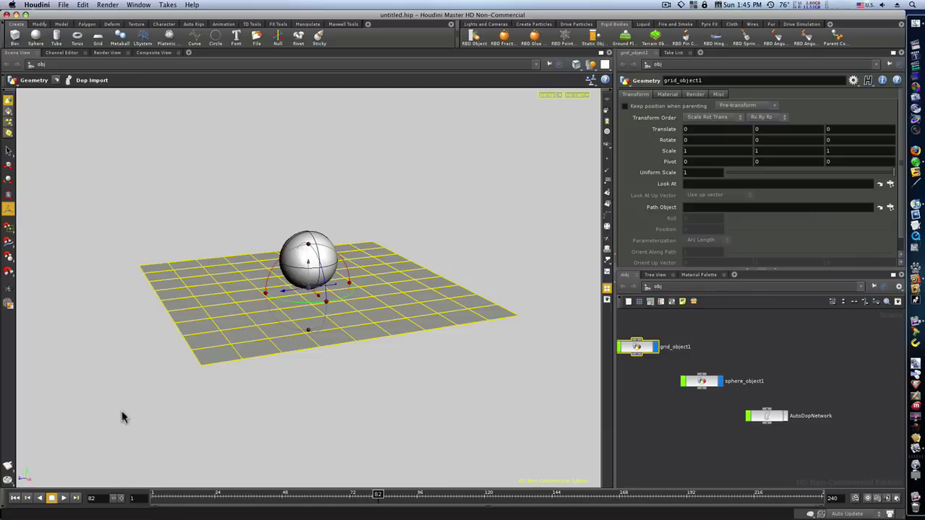
drag(177, 497, 152, 499)
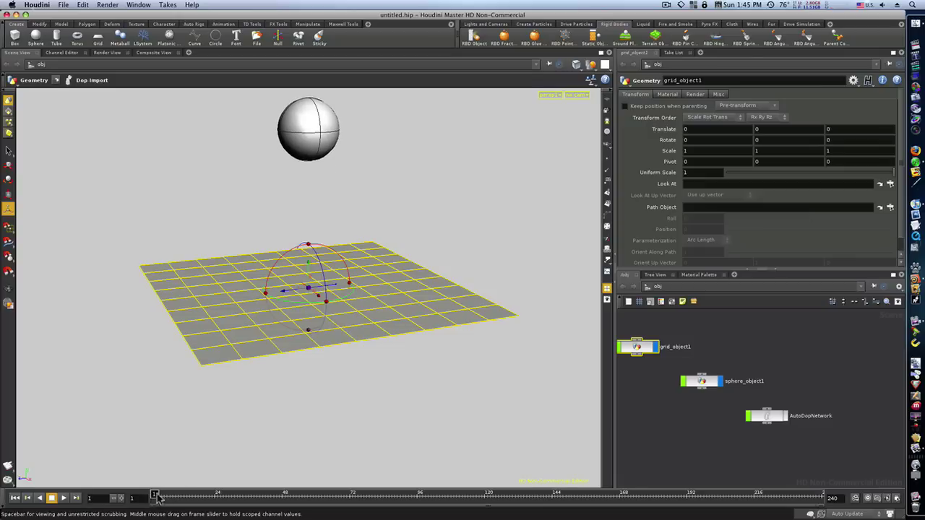
click(63, 498)
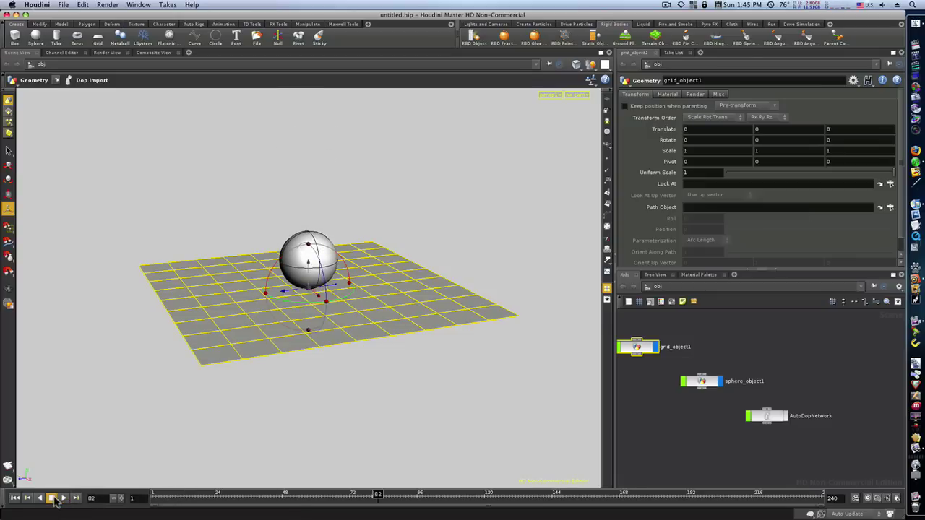
key(ctrl+Up)
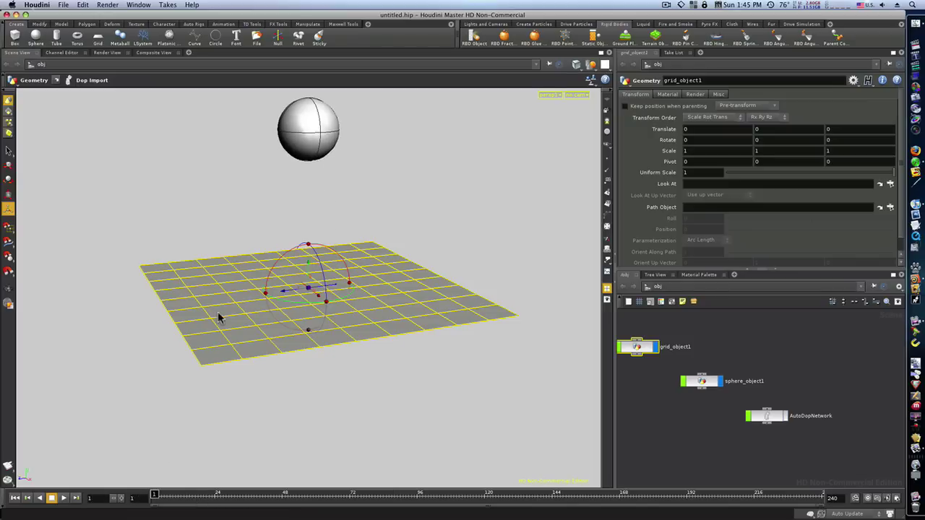
Step: Delete the grid and create a Ground Plane at the origin in its place
key(Delete)
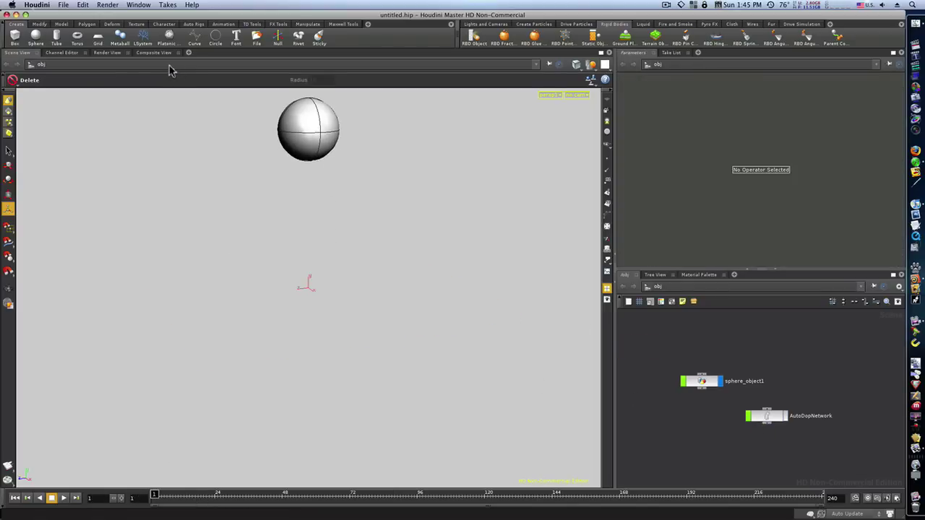
click(631, 42)
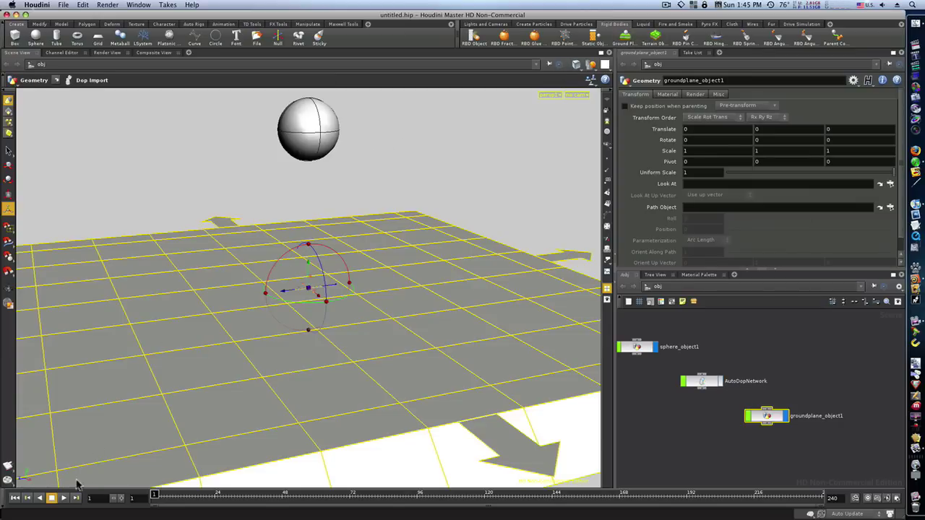
Step: Play the simulation of the sphere falling onto the ground plane and rewind to frame 1
click(64, 499)
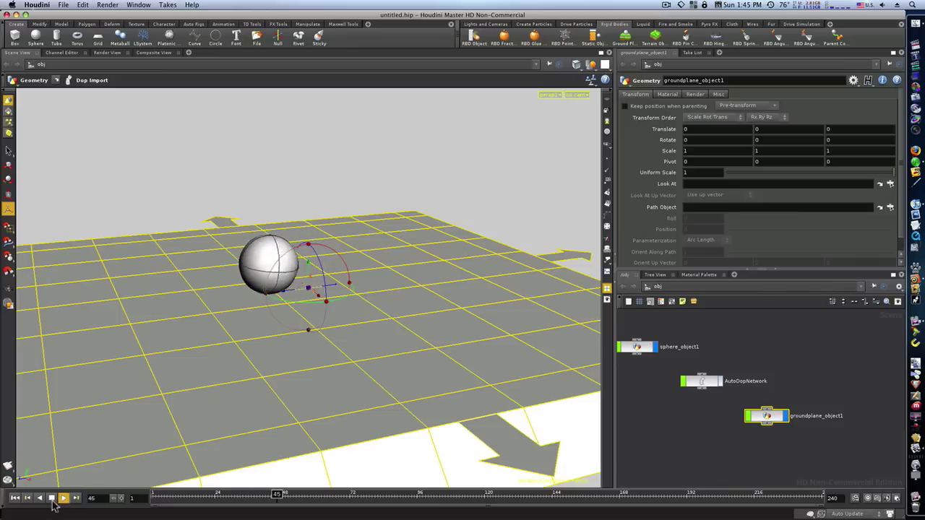
click(154, 496)
key(Escape)
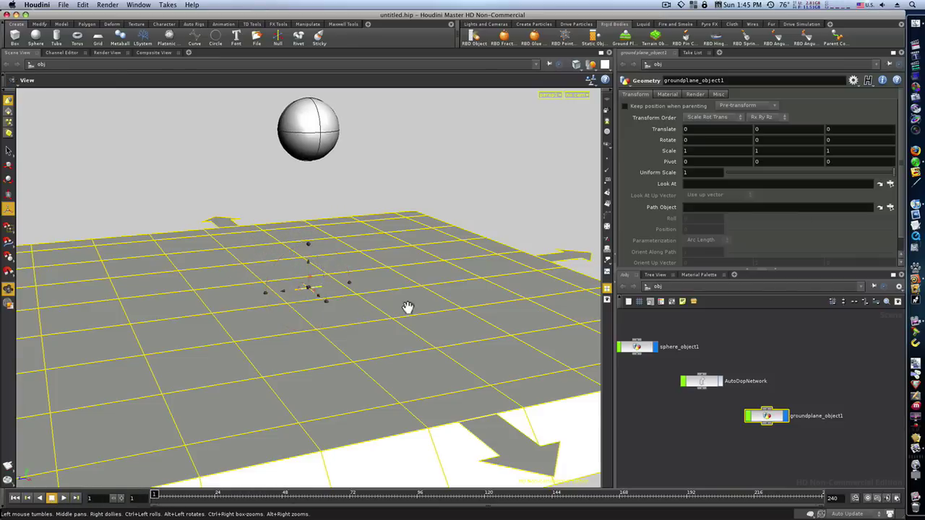
drag(409, 307, 308, 308)
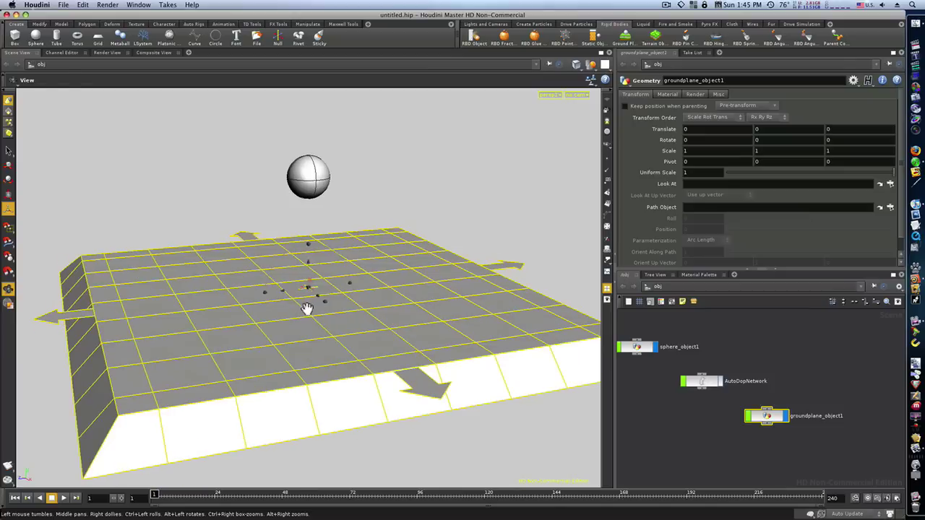
Step: Start a new empty scene without saving the current one and add a Ground Plane at the origin
key(r)
click(63, 7)
click(67, 15)
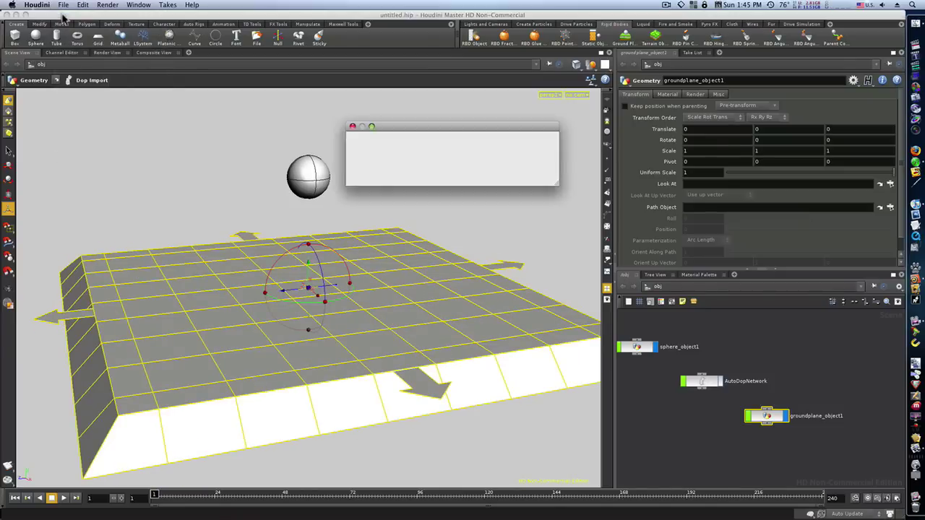
click(487, 177)
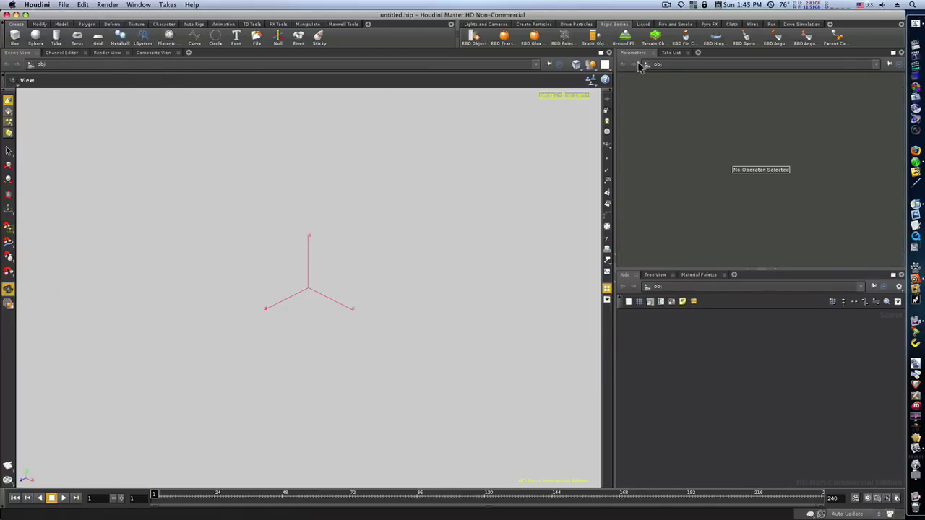
click(628, 46)
key(Escape)
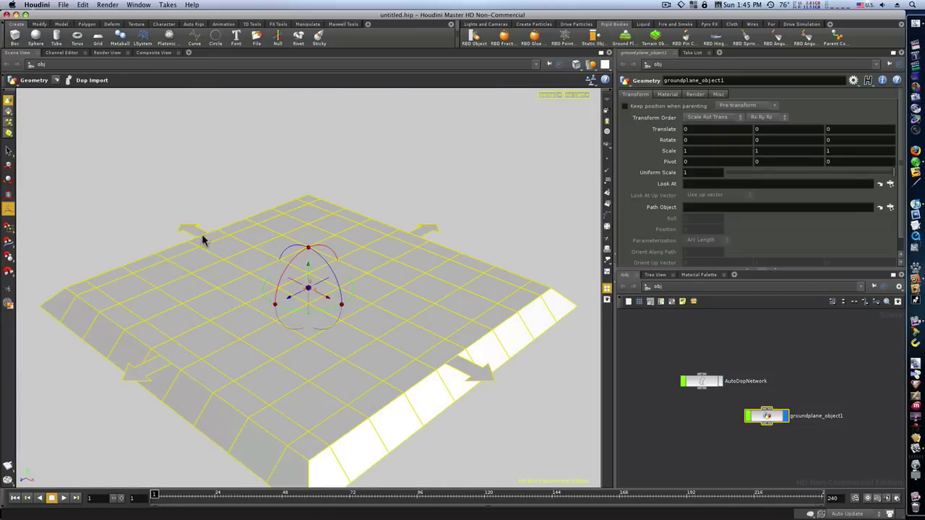
Step: Create a tube at the origin and set its Z rotation to 90
click(60, 43)
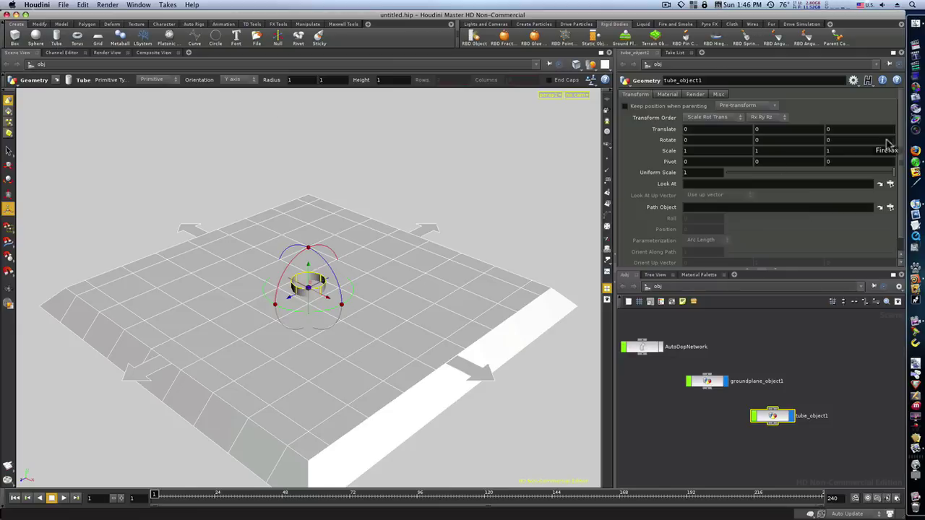
click(854, 140)
key(Return)
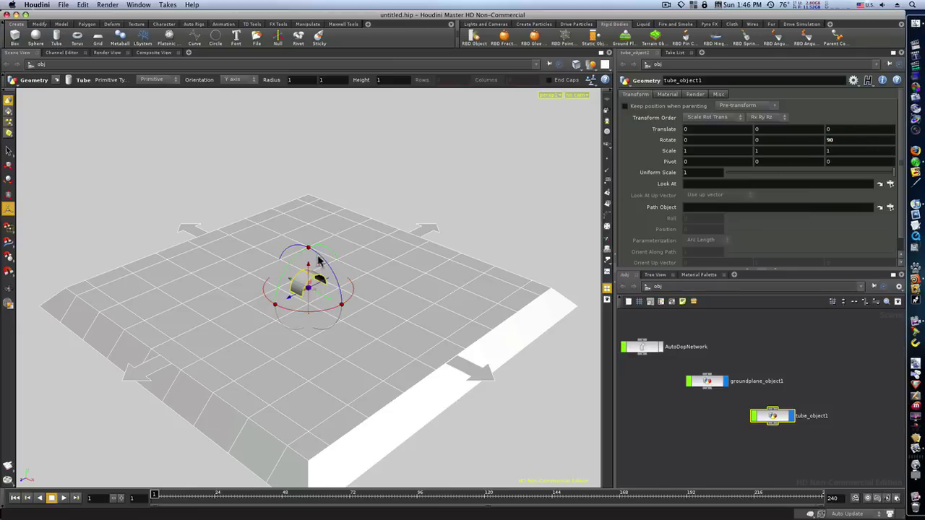
Step: Raise the tube to about 1.01 in Y so it rests on the ground plane, and deselect it
key(t)
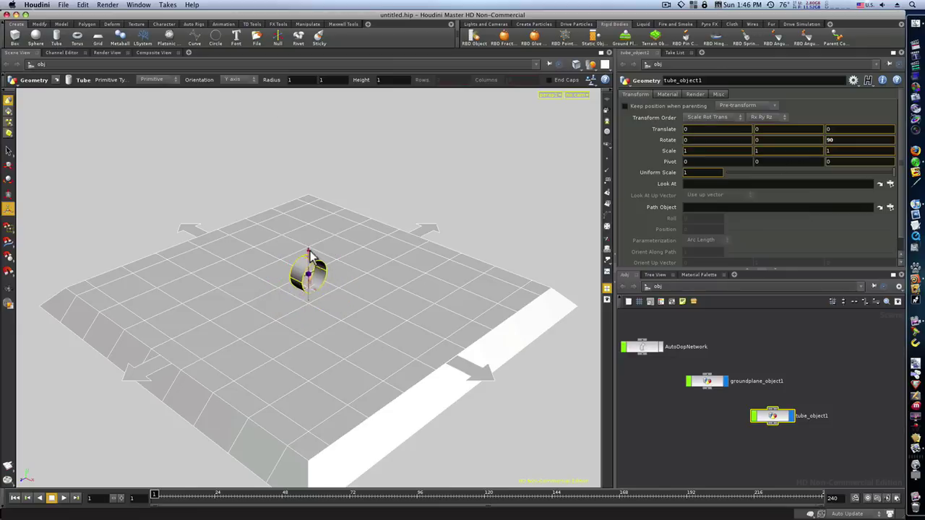
key(Escape)
drag(310, 253, 533, 320)
key(Return)
click(394, 182)
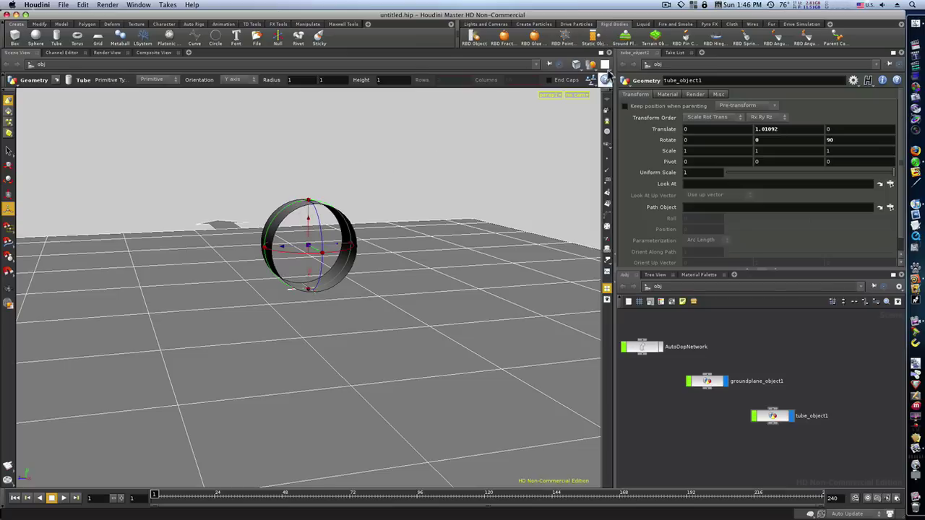
Step: Make the tube a Static Object, and test it by playing the simulation and rewinding to frame 1
click(594, 37)
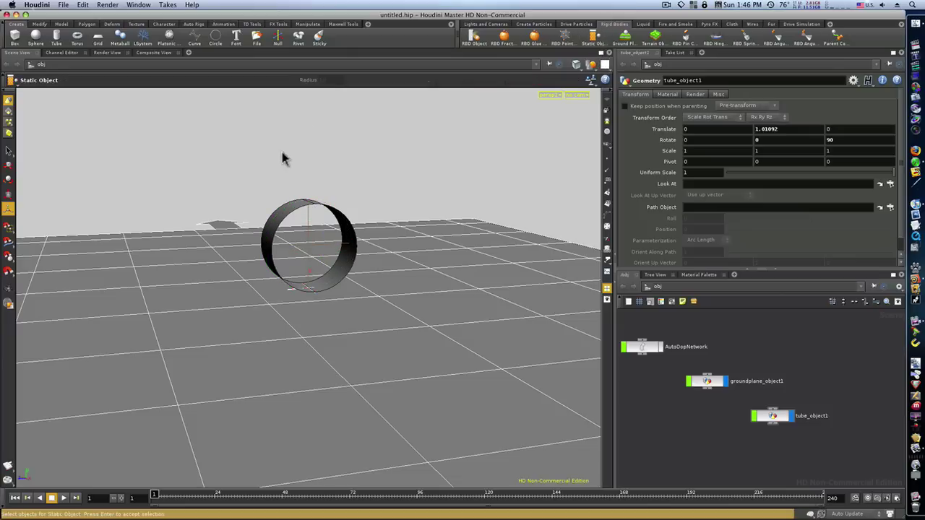
click(283, 206)
key(Return)
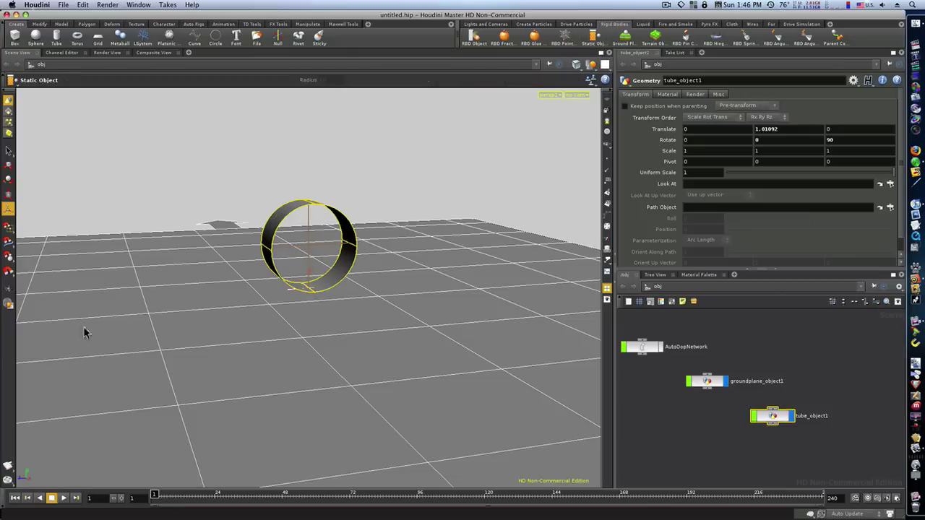
click(63, 498)
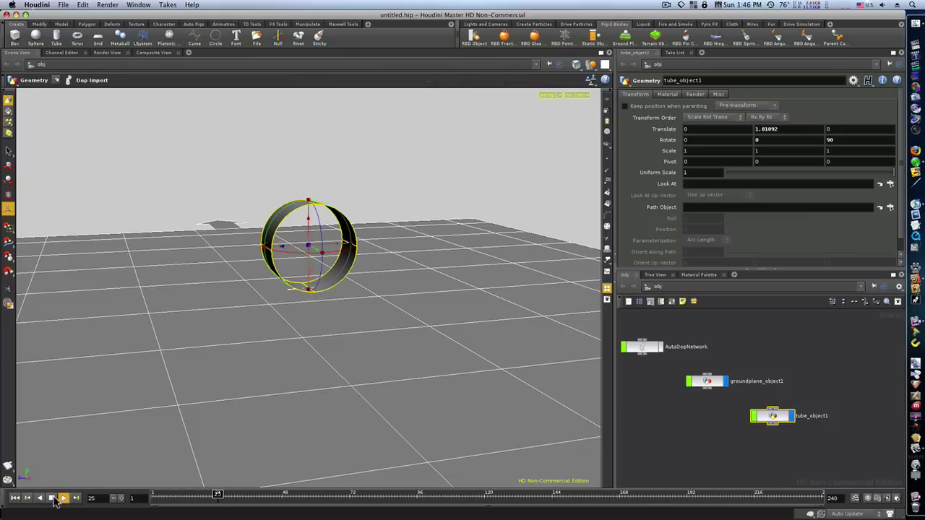
click(58, 501)
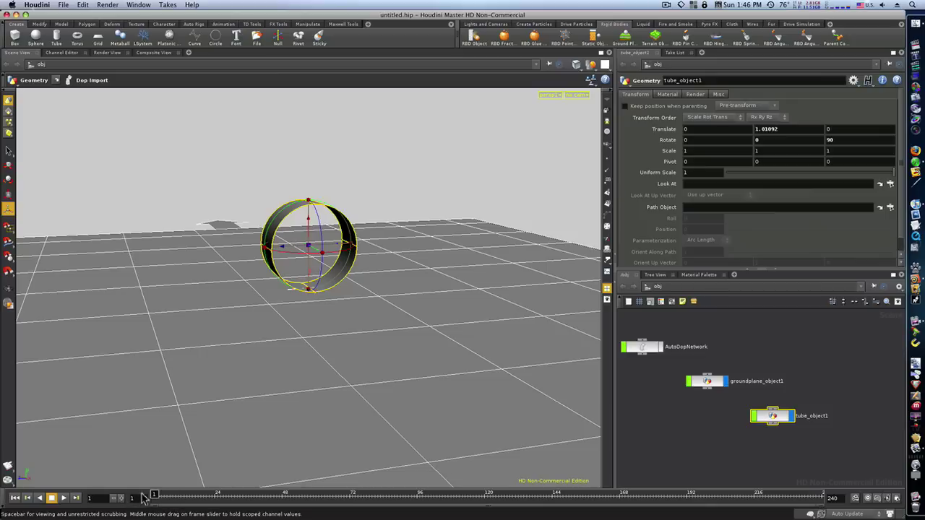
Step: Create a box and raise it to about 3.22 in Y above the tube
key(Escape)
drag(412, 331, 244, 340)
key(Return)
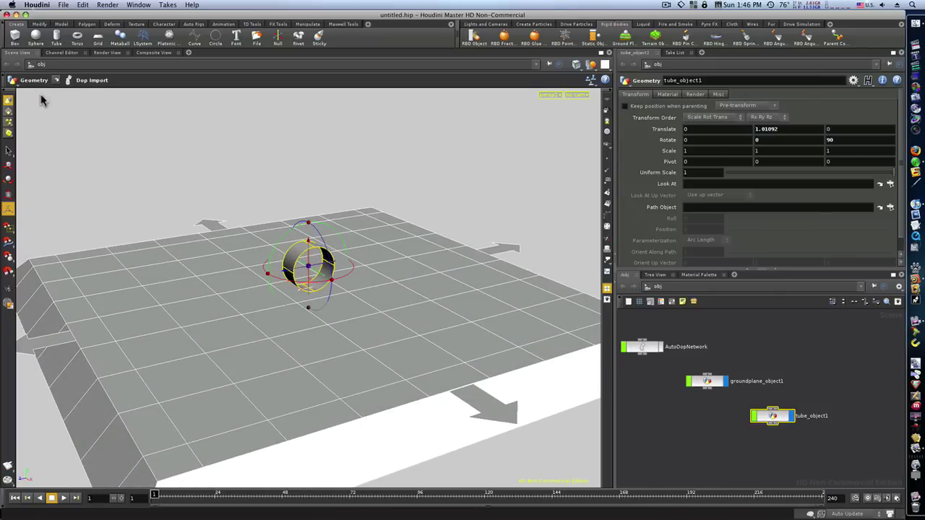
click(19, 42)
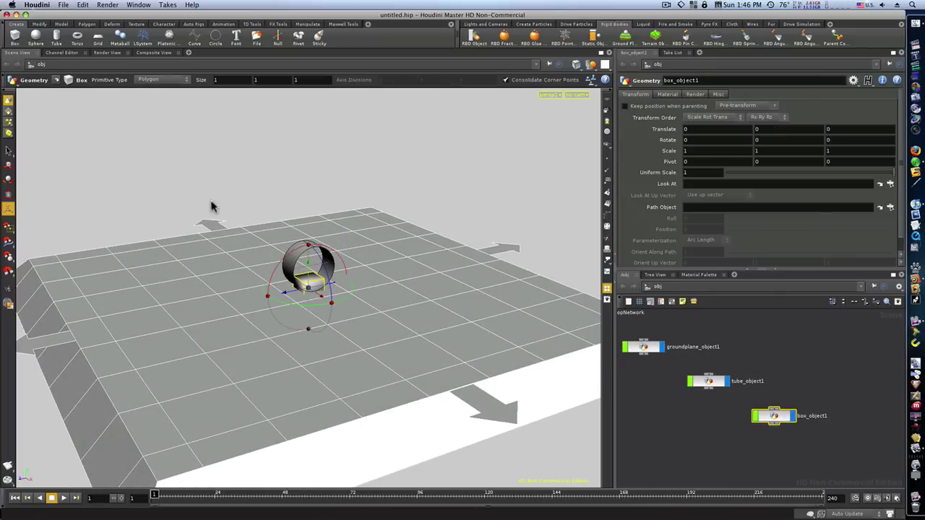
drag(311, 266, 318, 194)
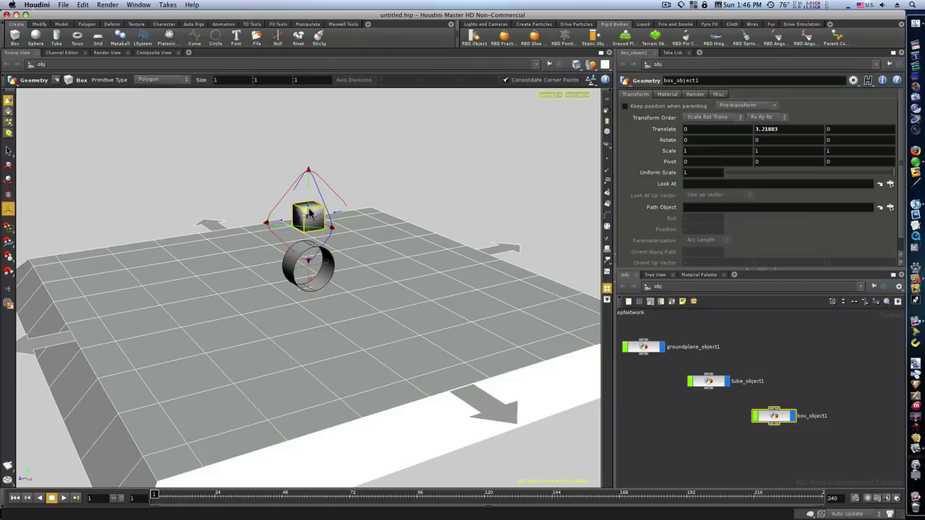
Step: Scale the box into a long thin plank, about 0.23 in Y and 9.16 in Z
drag(311, 192, 19, 274)
key(space)
mouse_move(161, 275)
mouse_down()
mouse_move(224, 324)
mouse_move(274, 339)
mouse_move(196, 305)
mouse_move(166, 268)
mouse_up()
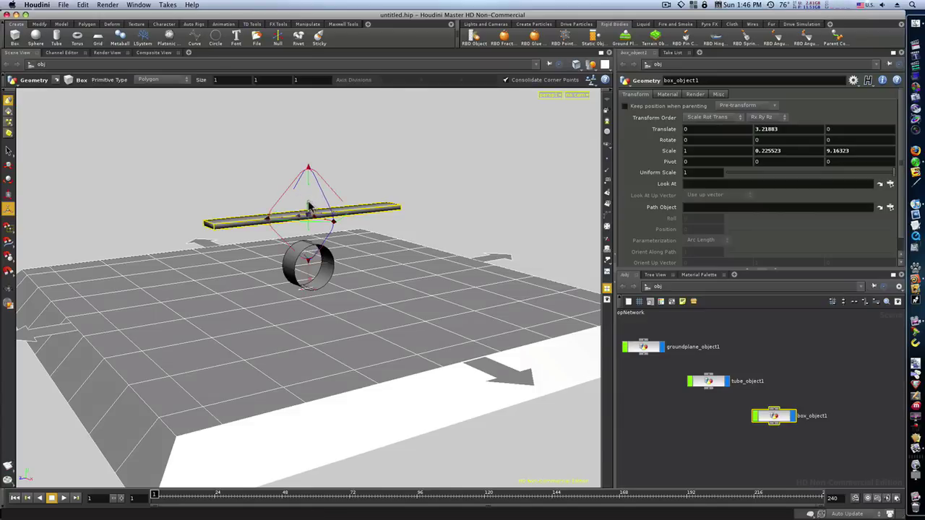
Step: Lower the plank to about 2.16 in Y, just above the tube, and deselect it
drag(309, 207, 316, 235)
key(space)
drag(384, 306, 484, 201)
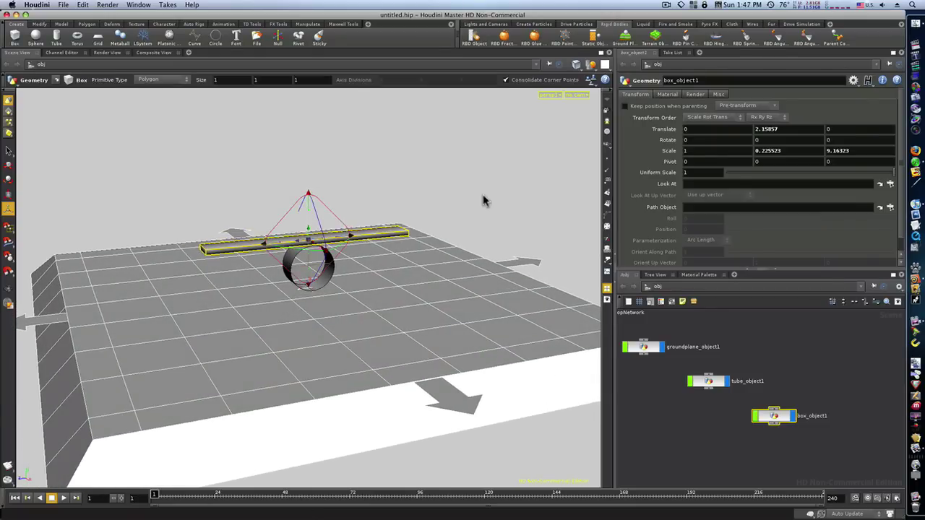
click(441, 209)
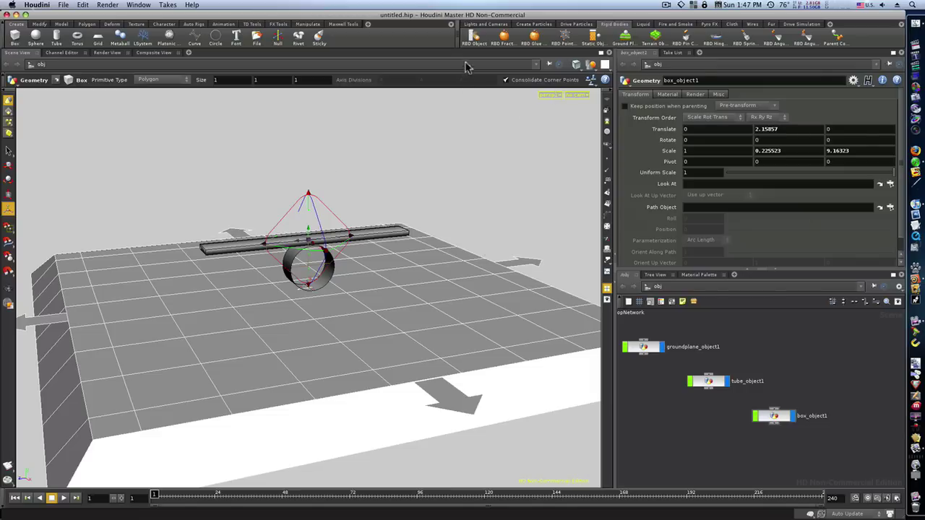
Step: Make the plank above the tube an RBD Object
click(476, 42)
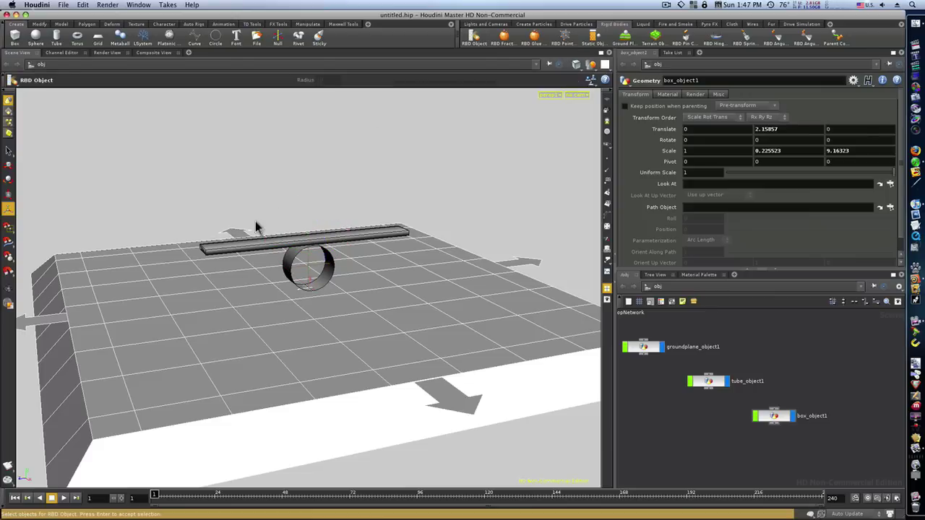
click(256, 249)
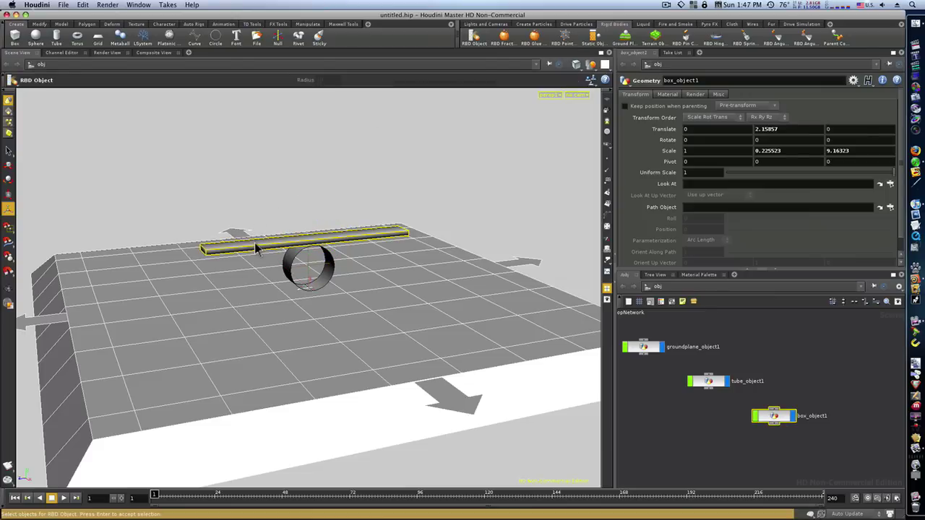
key(Return)
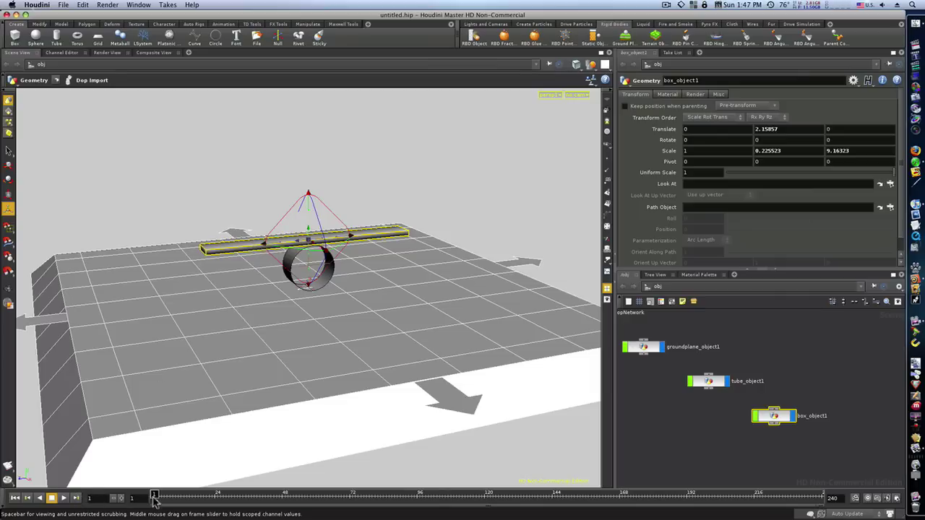
Step: Scrub the simulation to frame 34 and examine how the plank rests on the tube
drag(151, 499, 243, 498)
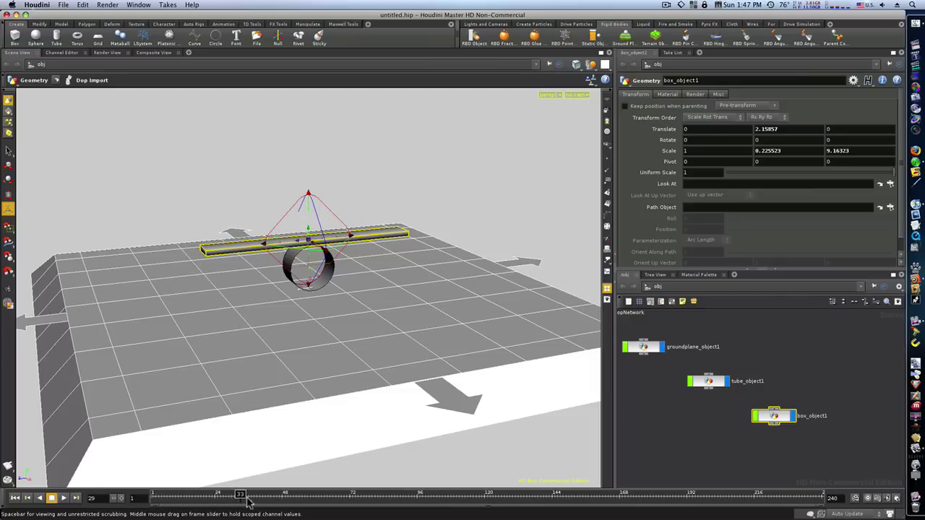
key(Escape)
drag(196, 340, 165, 325)
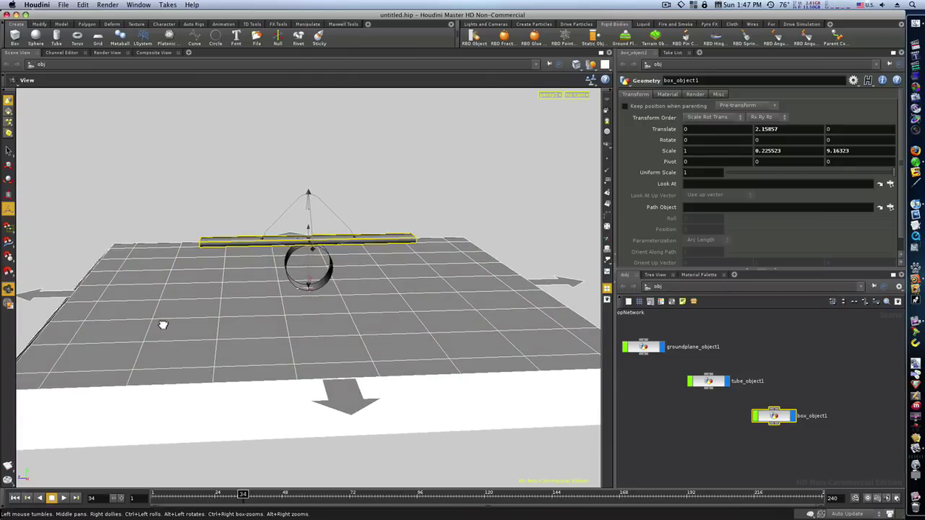
Step: Create a sphere, raise it to about 4.18 in Y above the plank, and scale it uniformly to about 0.28
key(t)
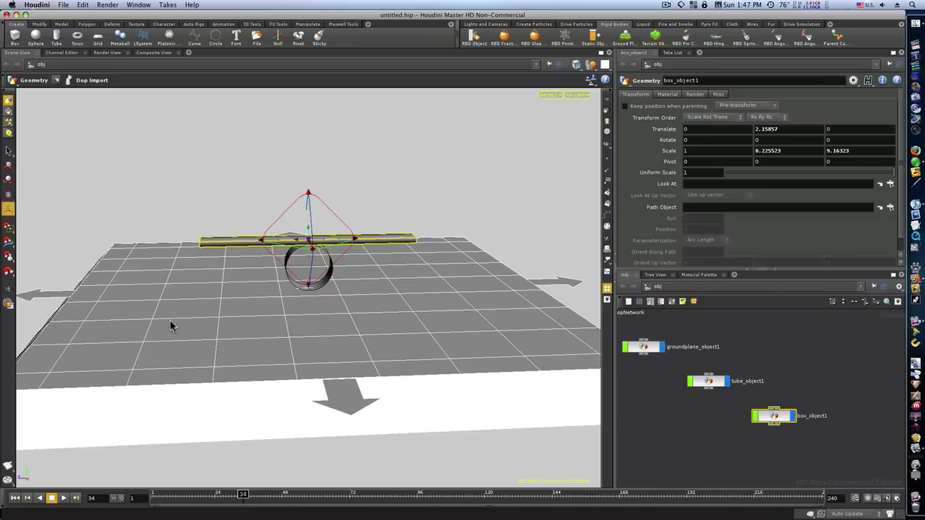
click(36, 37)
drag(310, 267, 322, 182)
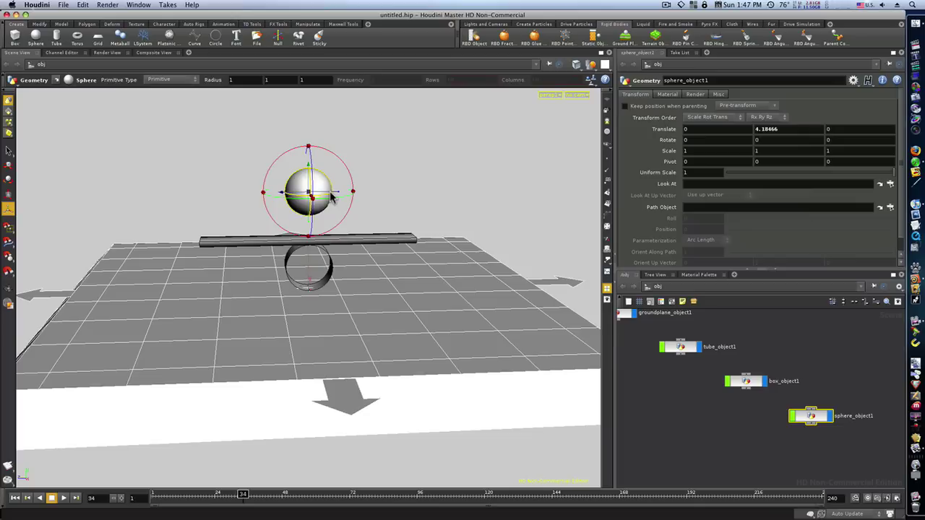
key(e)
drag(305, 151, 309, 189)
Step: Move the small sphere over one end of the plank, to about 2.94 in Y and 3.93 in Z
key(t)
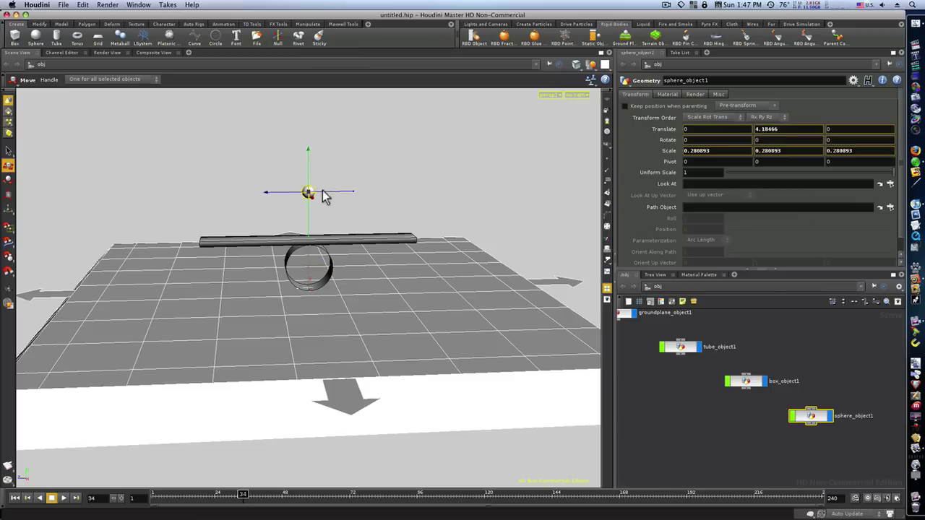
drag(232, 201, 230, 201)
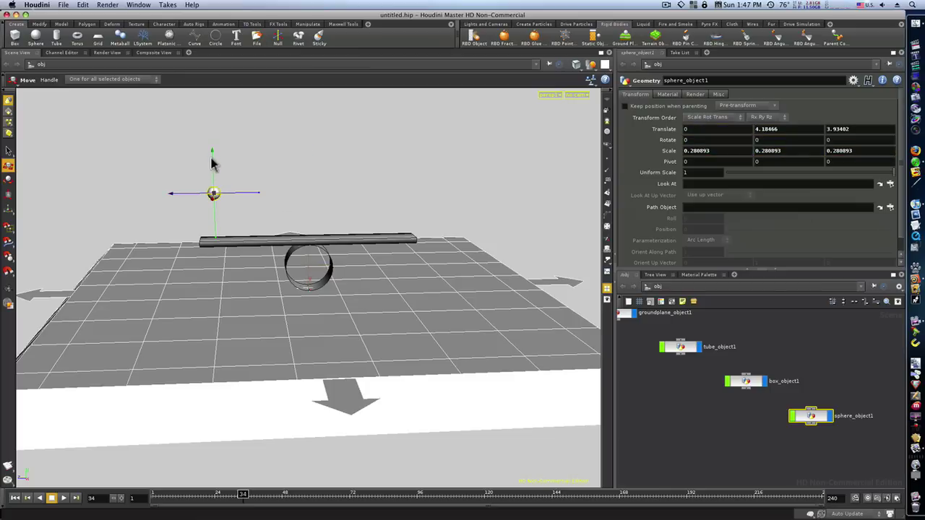
drag(214, 157, 209, 186)
key(Escape)
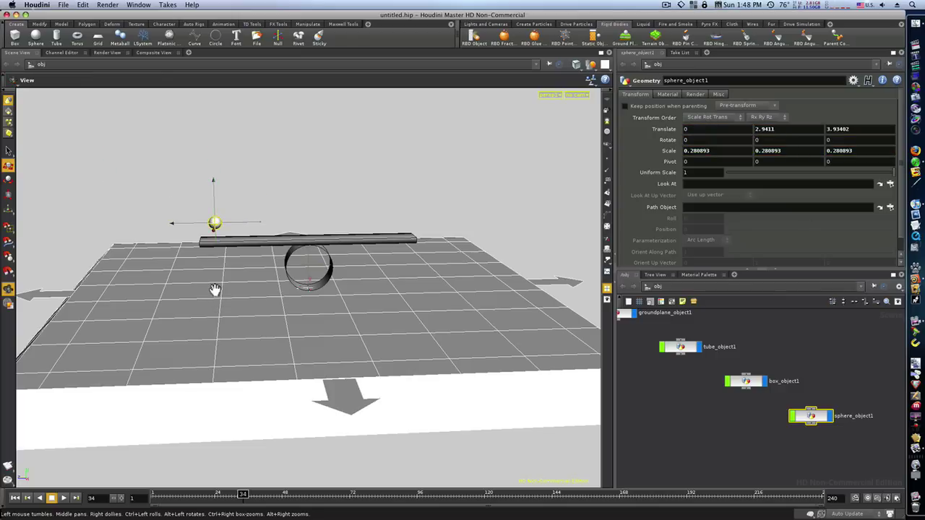
mouse_move(215, 289)
mouse_down()
mouse_move(355, 293)
mouse_move(199, 282)
mouse_move(209, 282)
mouse_up()
key(t)
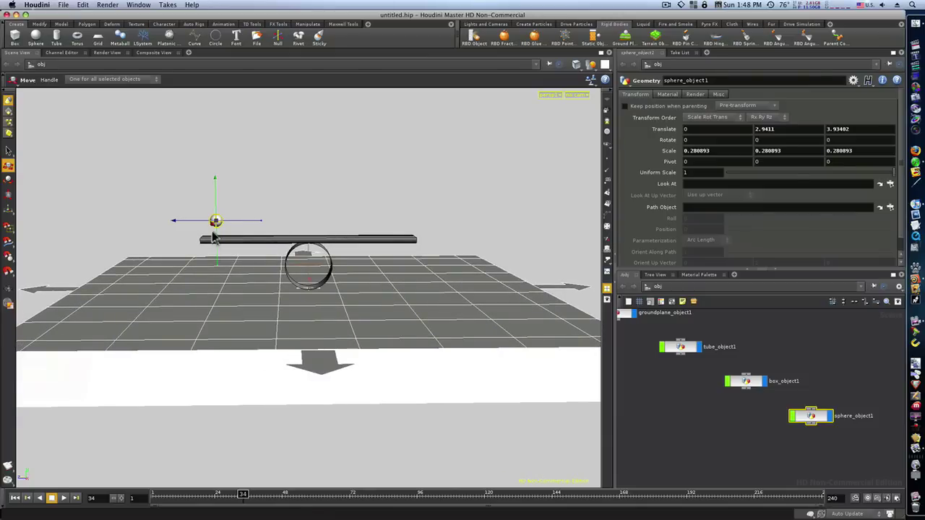
Step: Make the small sphere an RBD Object and return the timeline to frame 1
click(353, 178)
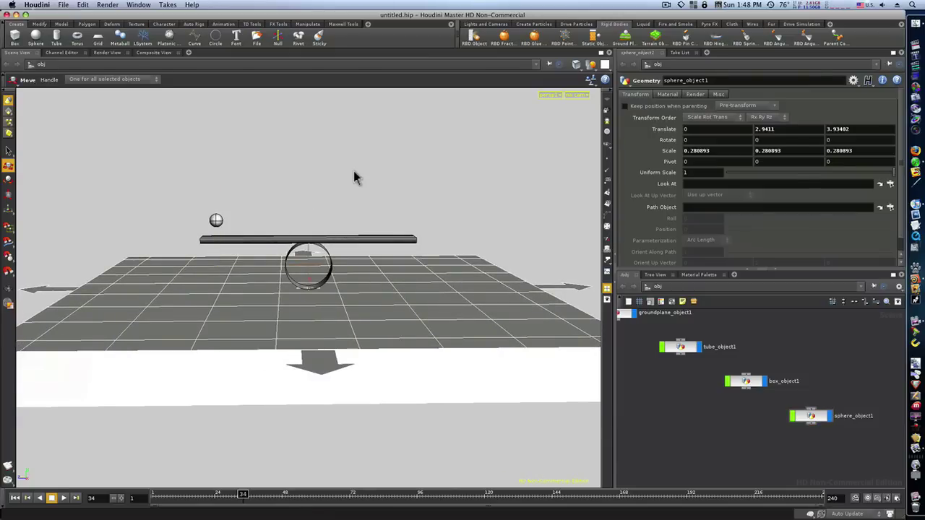
click(475, 38)
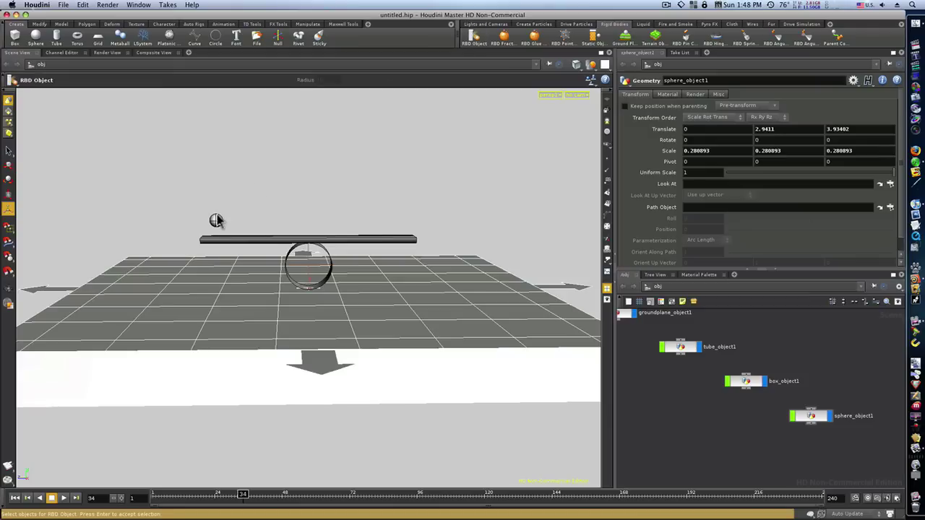
key(Return)
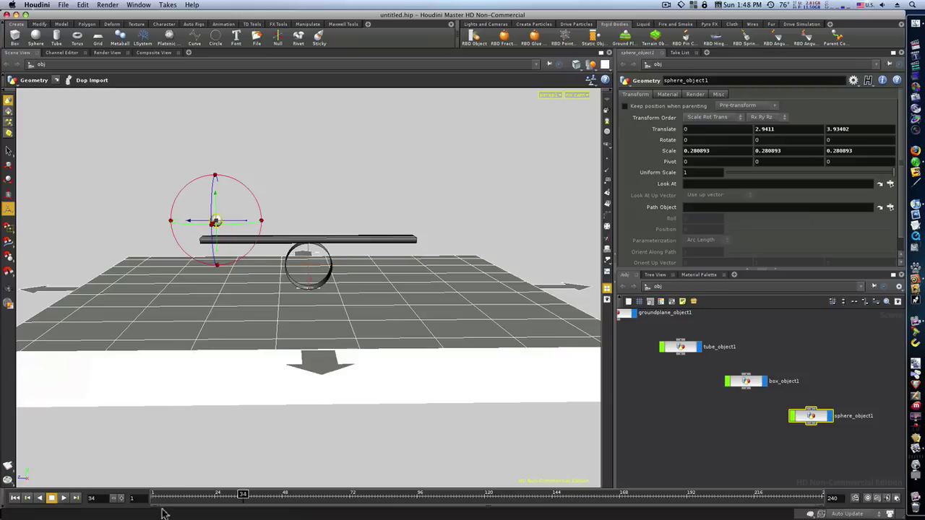
drag(155, 497, 100, 496)
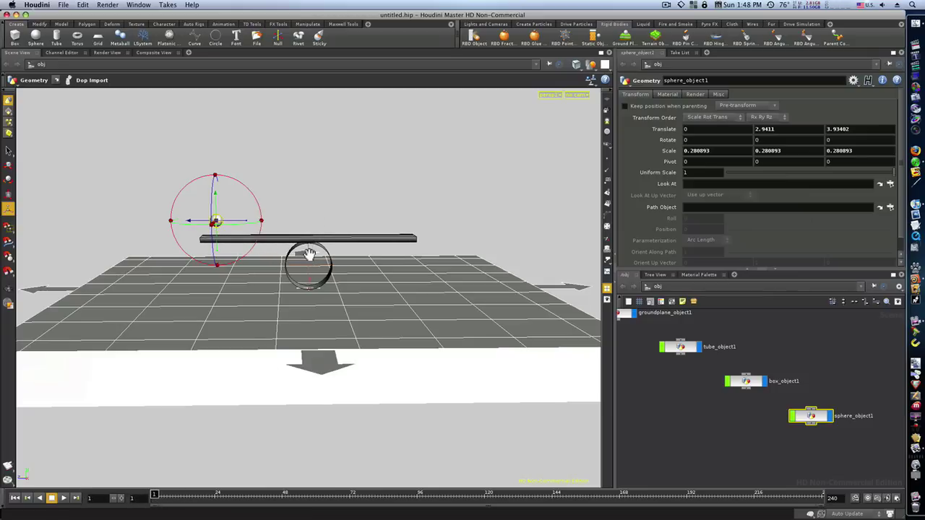
Step: Lower the plank to about 2.13 in Y so it sits closer to the top of the tube
key(Escape)
right_drag(318, 249, 484, 271)
drag(484, 271, 434, 246)
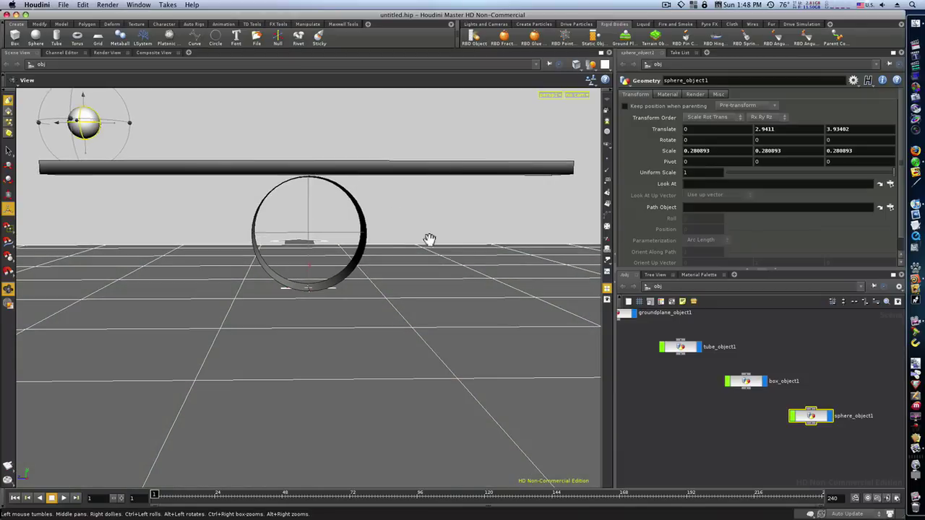
key(Return)
click(314, 170)
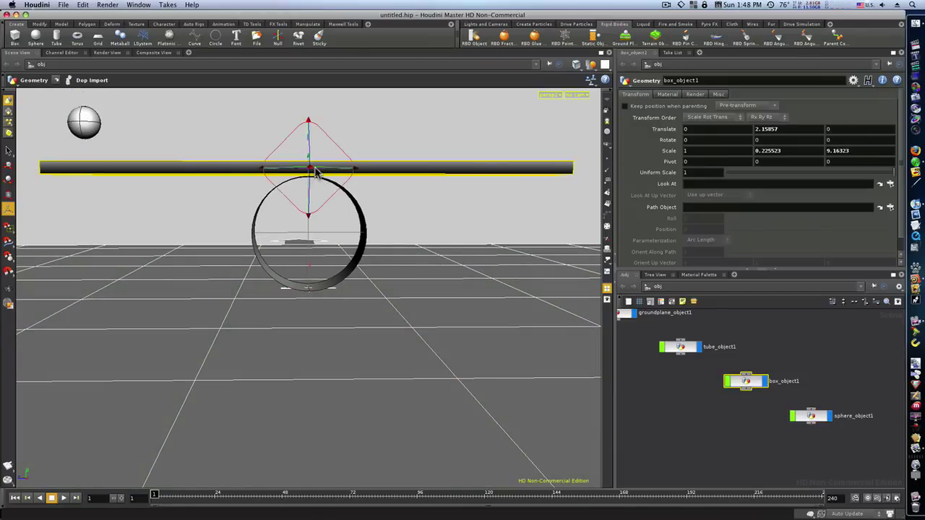
drag(309, 154, 308, 167)
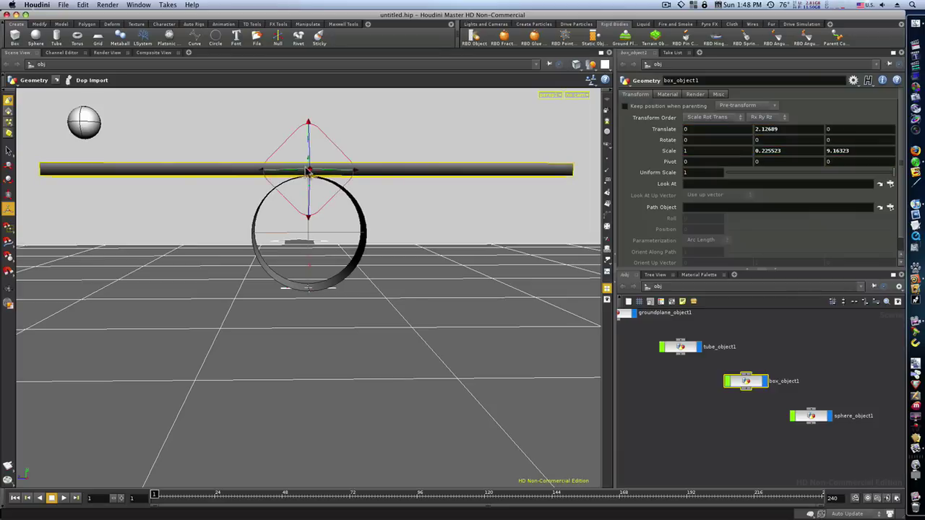
Step: Scrub and play the simulation to examine how the falling sphere tips the plank on the tube
key(Escape)
right_drag(384, 287, 289, 317)
key(Return)
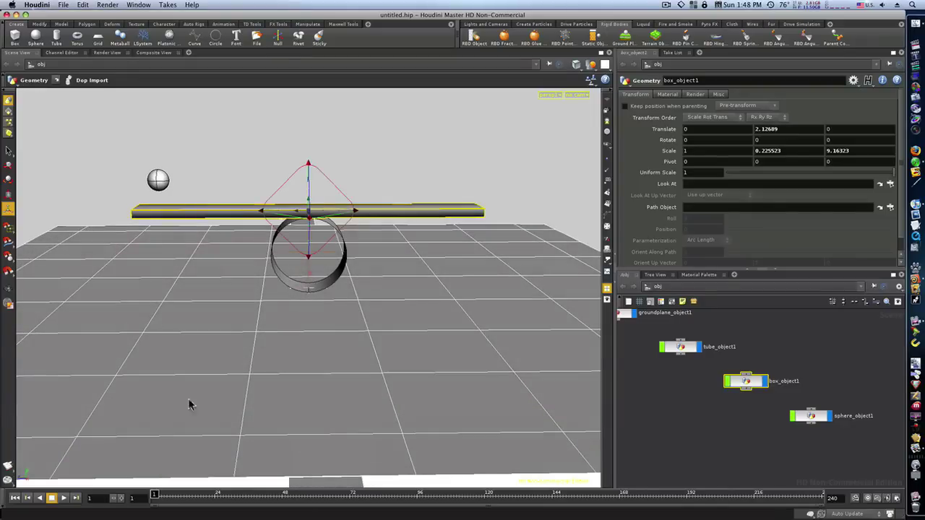
drag(156, 497, 182, 498)
drag(185, 499, 416, 517)
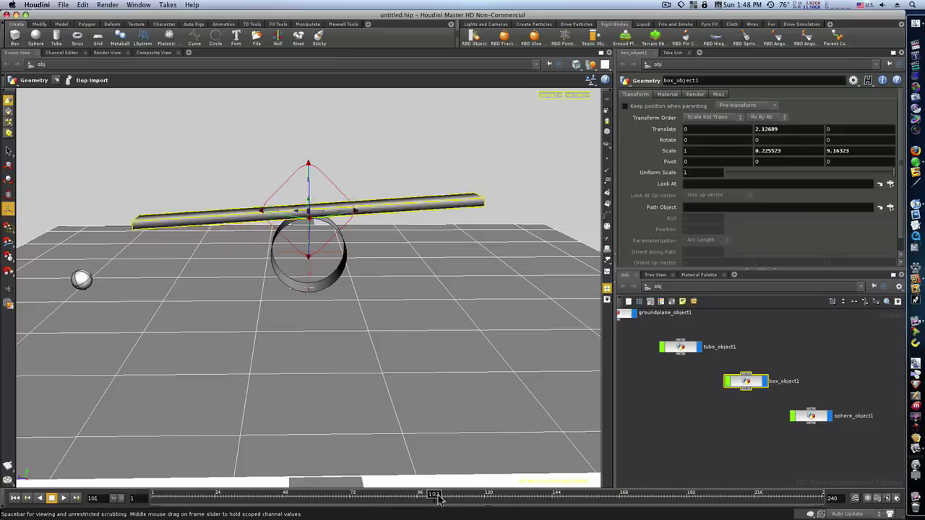
drag(456, 500, 528, 508)
click(63, 499)
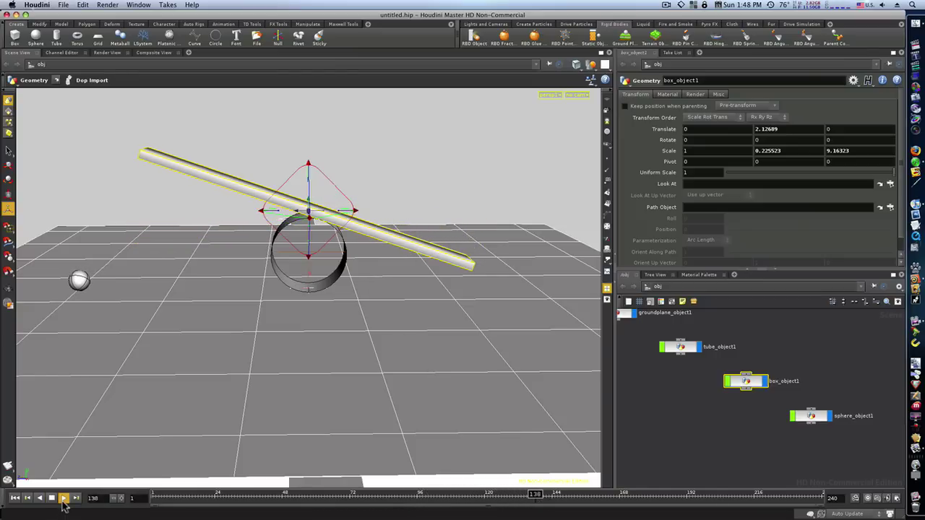
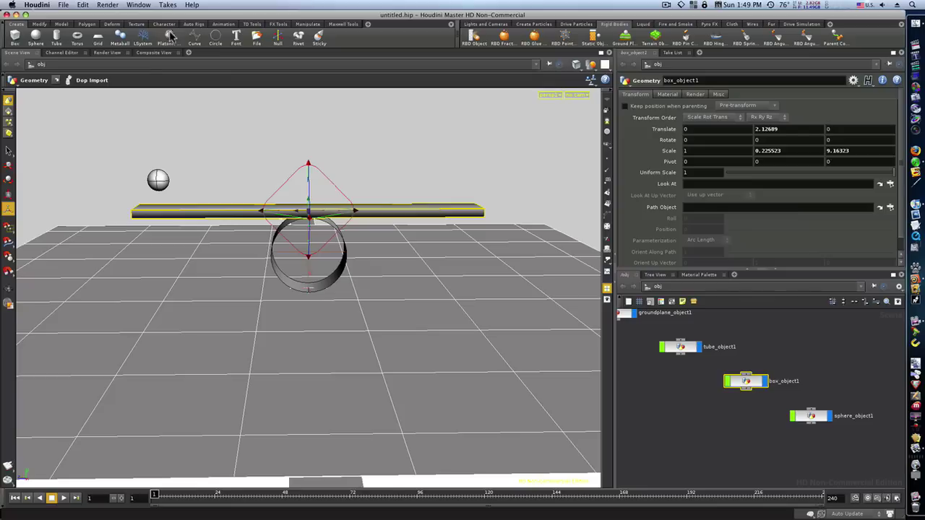
Step: Create a platonic solid at the origin and set its solid type to Utah Teapot
ctrl+click(170, 36)
click(209, 80)
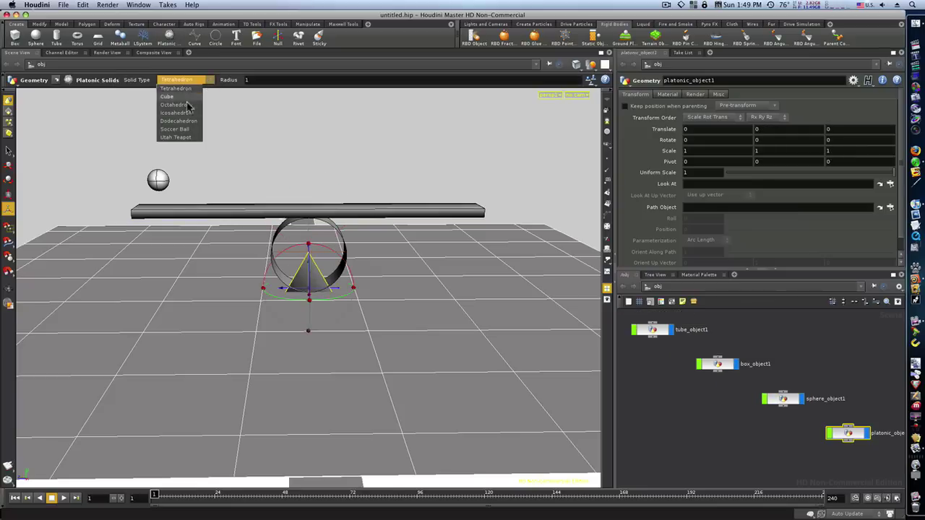
click(178, 137)
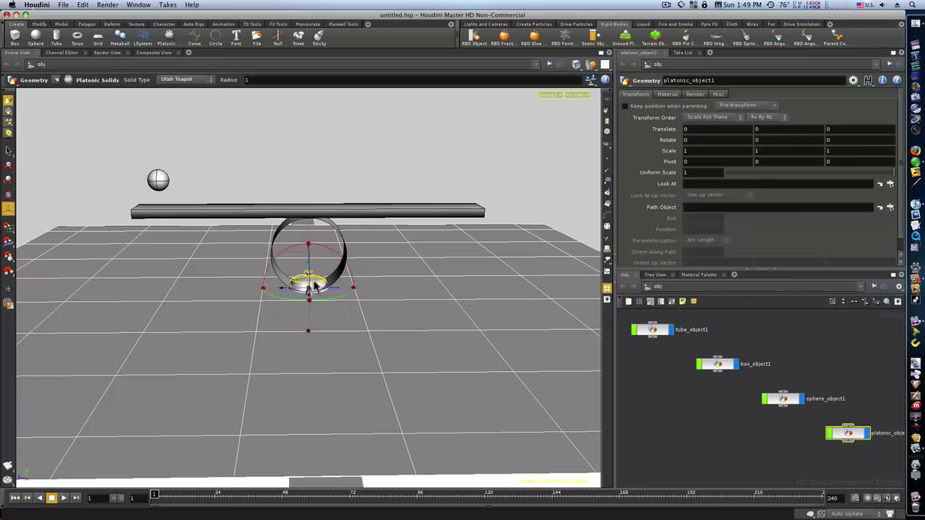
Step: Place the teapot above the plank end opposite the sphere, at about 3.29 in Y and -3.83 in Z
key(t)
drag(313, 257, 480, 172)
key(ctrl+z)
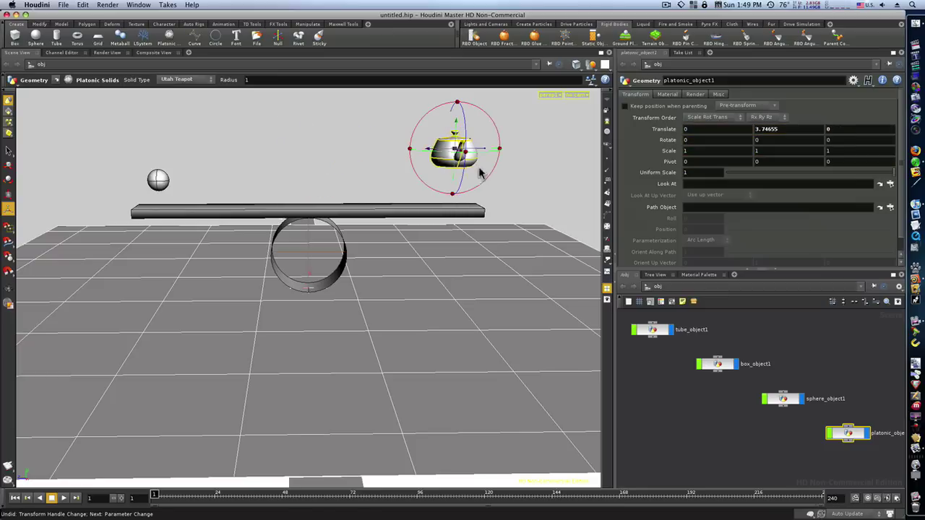
drag(457, 125, 460, 144)
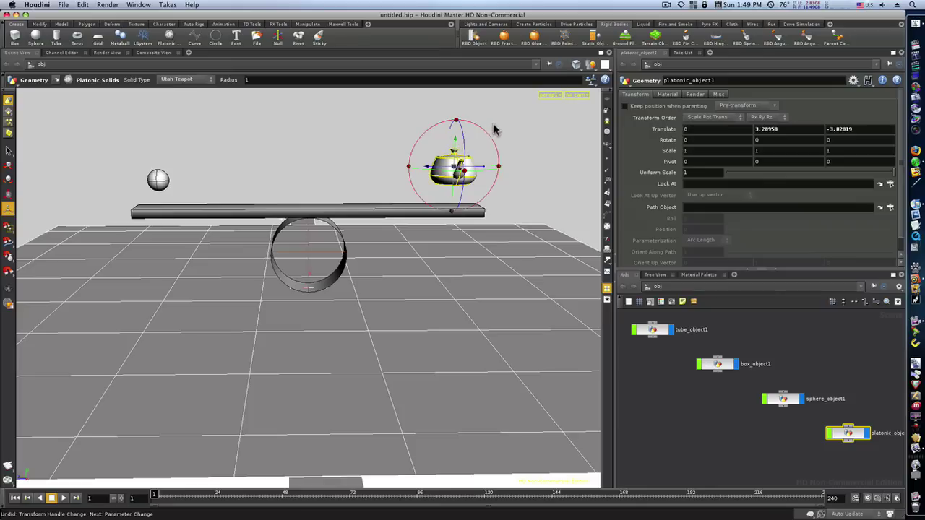
Step: Make the teapot an RBD Object and display the Drive Simulation tools
click(476, 38)
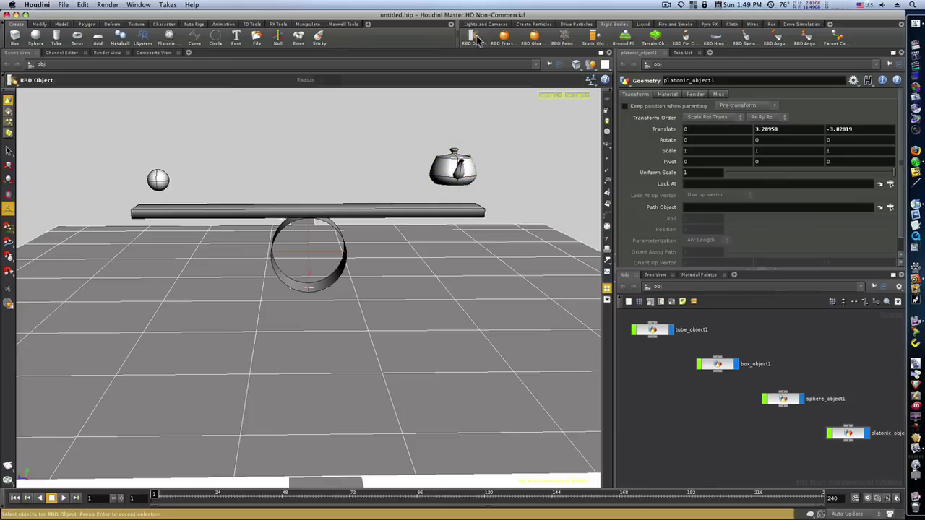
click(451, 181)
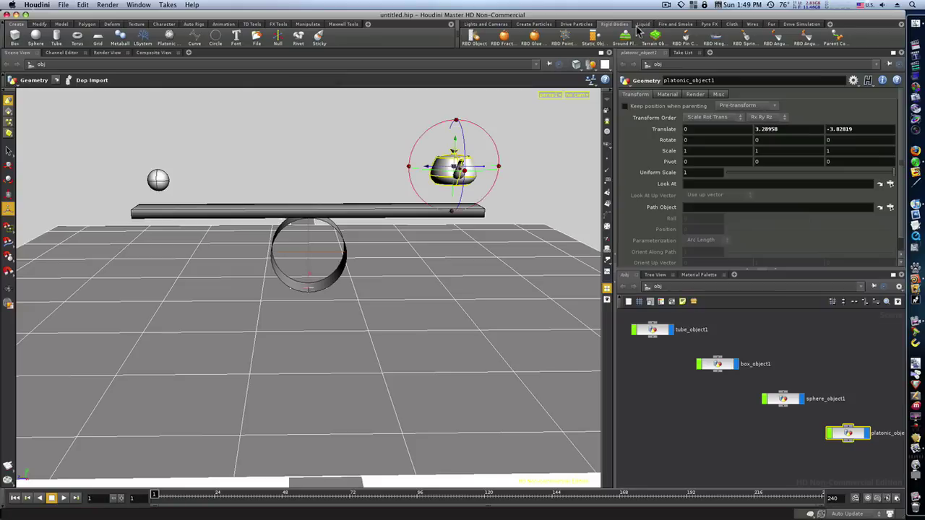
click(790, 25)
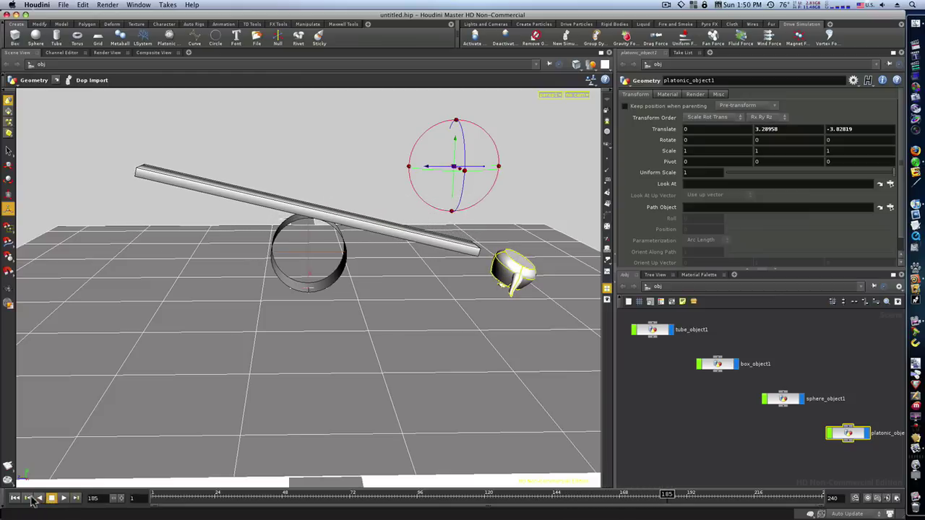
Step: Return to frame 1 and lower the sphere to about 2.52 in Y, close to the plank
click(29, 499)
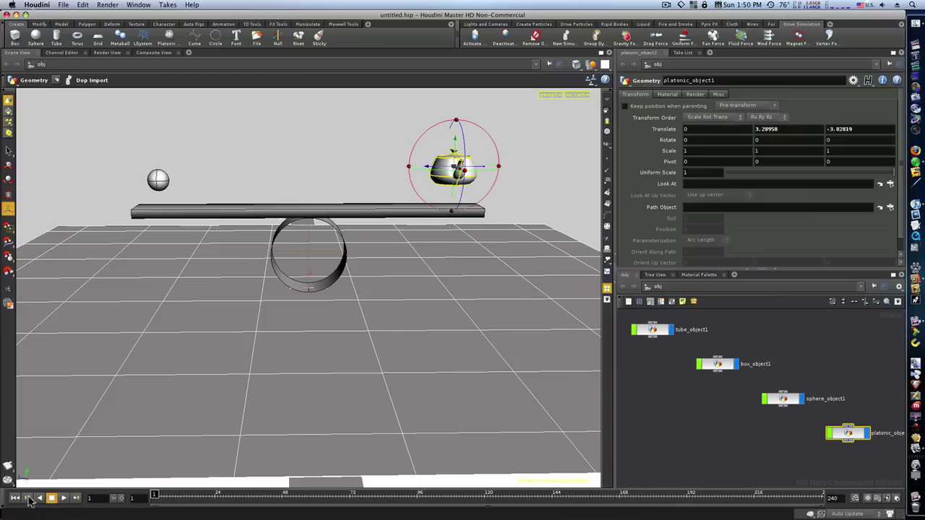
click(160, 177)
key(t)
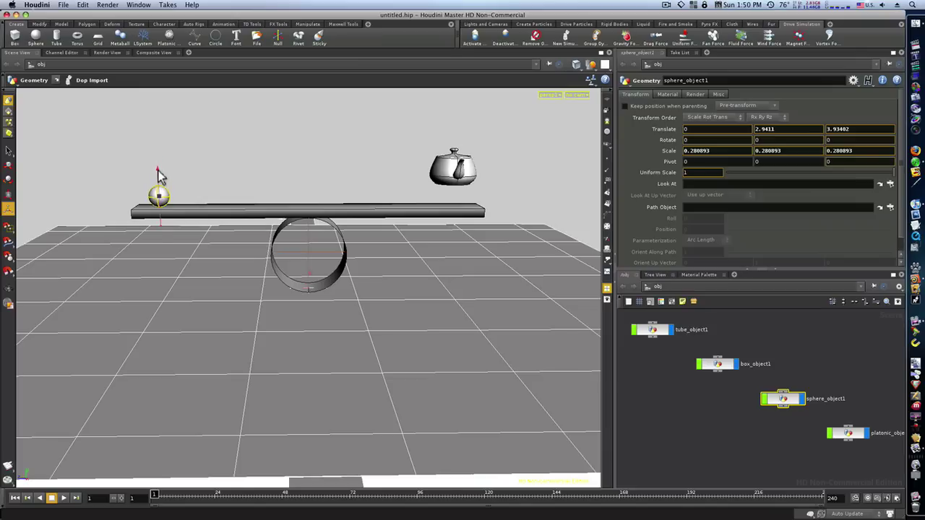
drag(160, 177, 118, 294)
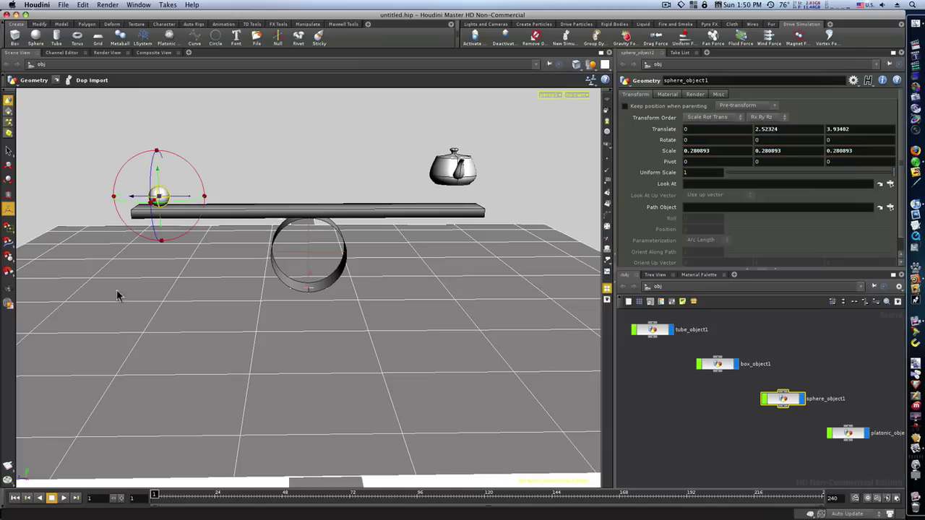
Step: Play the seesaw simulation, shorten the frame range to end at 125, and replay it from an angled view
click(63, 499)
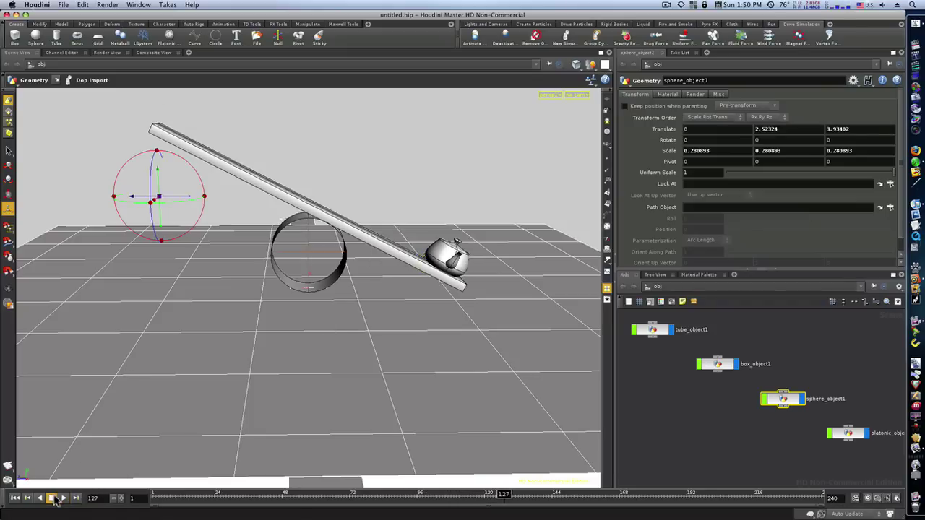
click(796, 504)
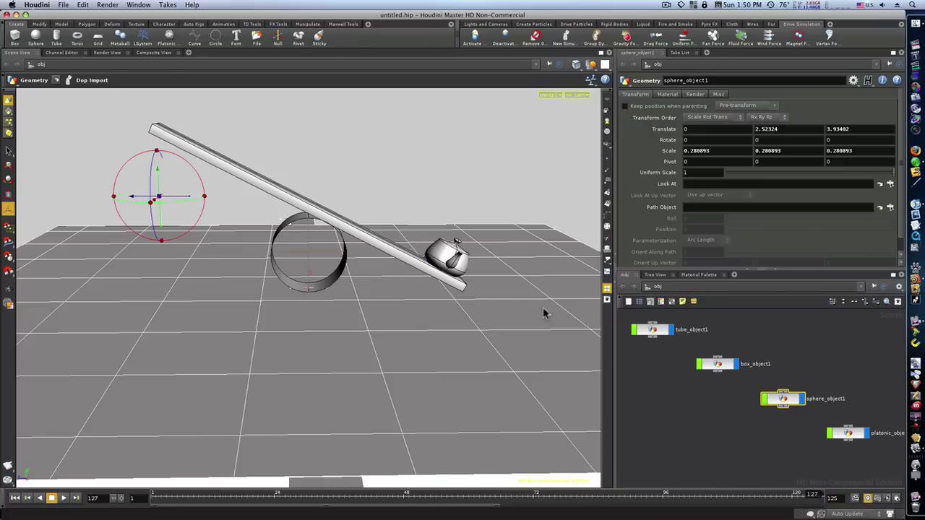
drag(527, 268, 474, 286)
click(63, 498)
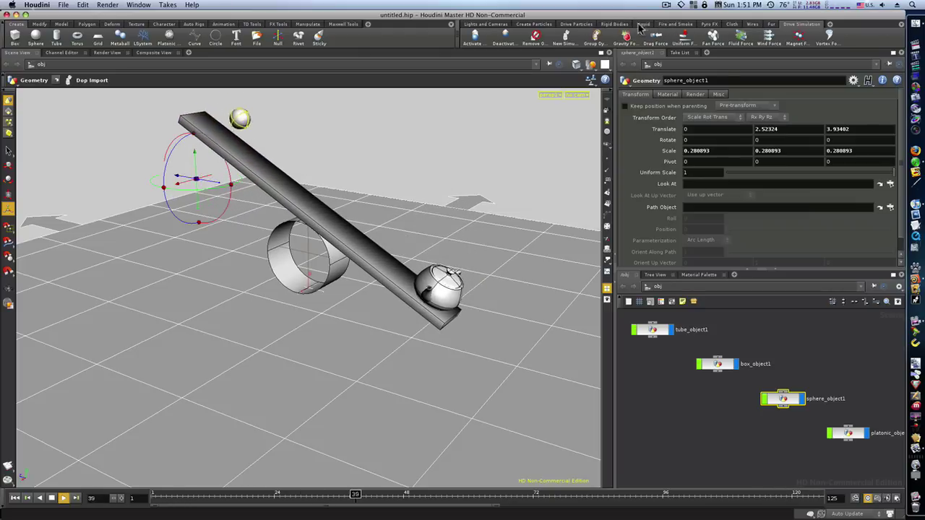
Step: Open the AutoDopNetwork and frame all of its nodes while the Rigid Bodies tools are displayed
click(615, 24)
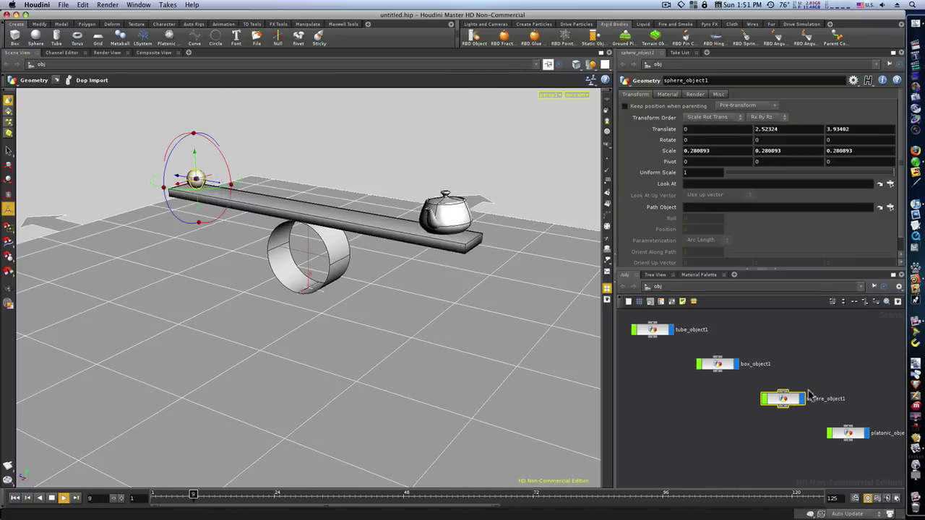
middle_drag(791, 378, 893, 454)
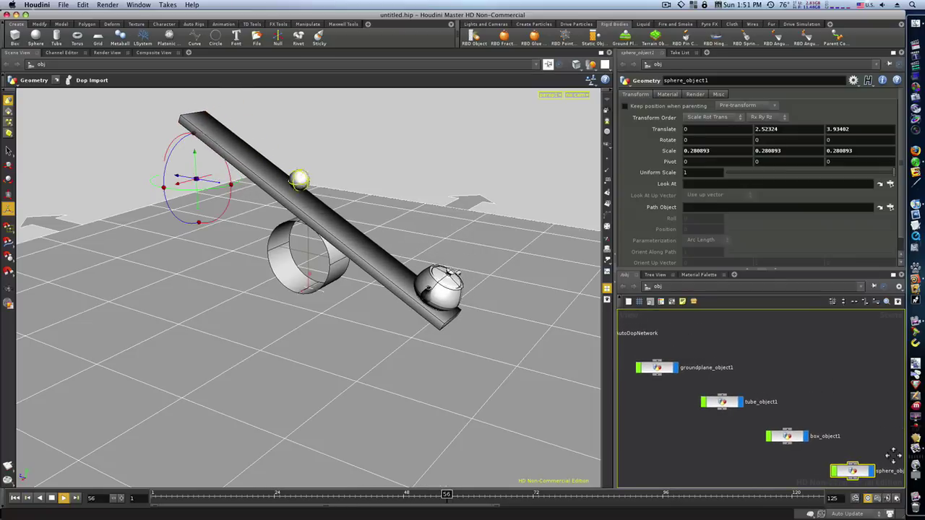
mouse_move(774, 376)
middle_down()
mouse_move(824, 388)
mouse_move(762, 388)
middle_up()
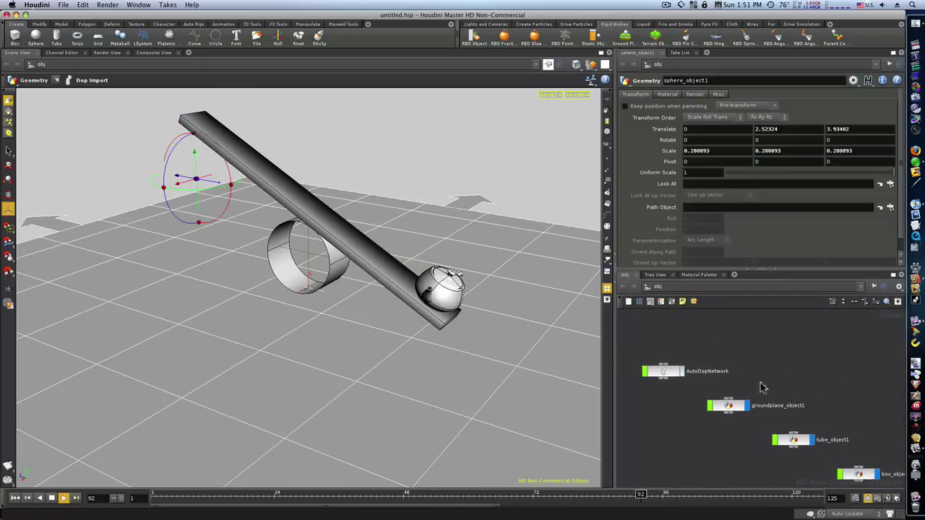
click(669, 377)
double_click(669, 377)
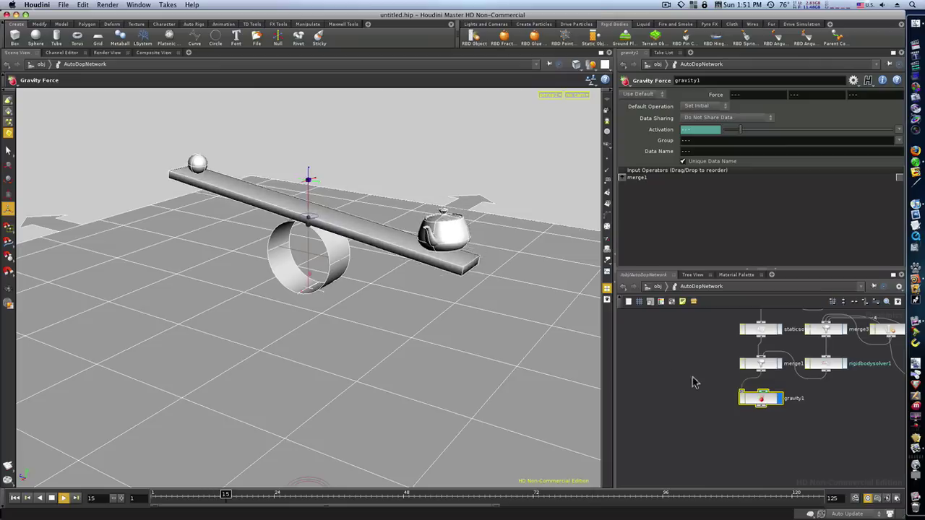
key(h)
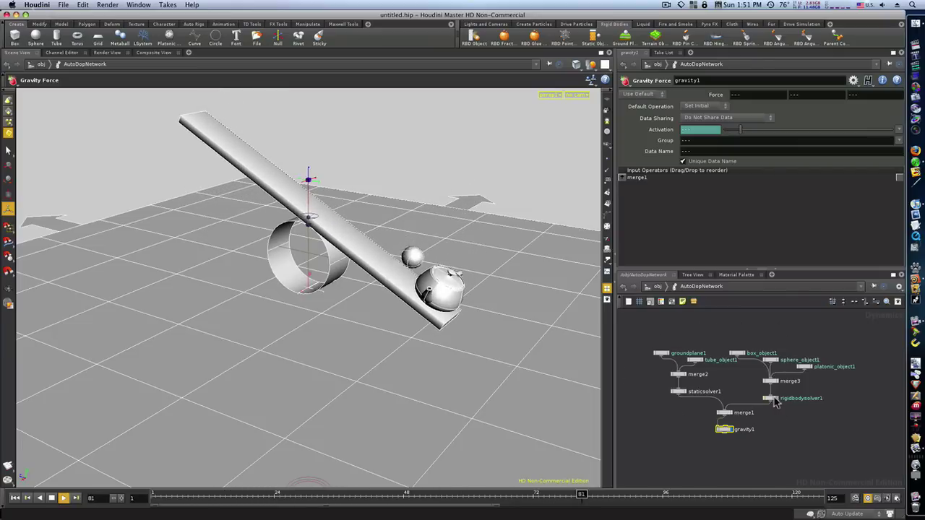
Step: Examine the settings of the rigid body solver, static solver and gravity nodes, and display the Drive Simulation tools
click(771, 399)
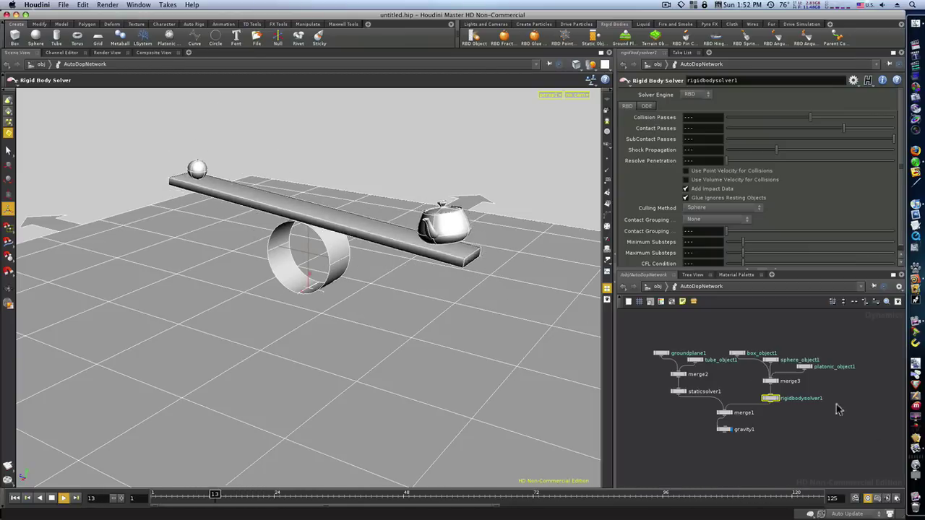
click(678, 393)
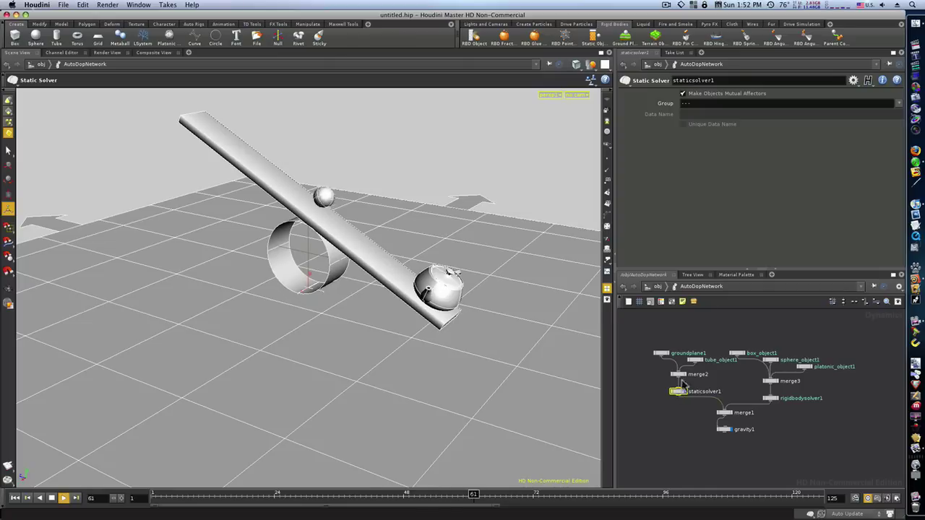
click(772, 399)
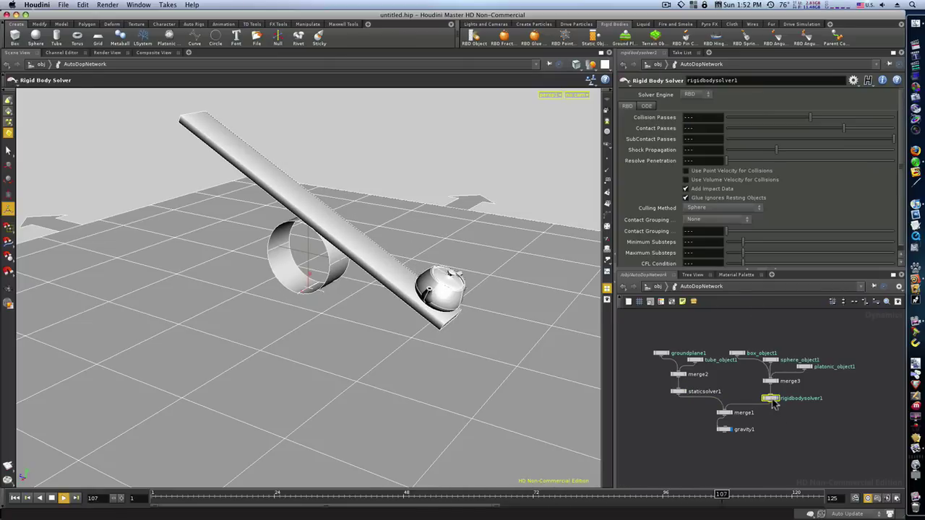
click(726, 430)
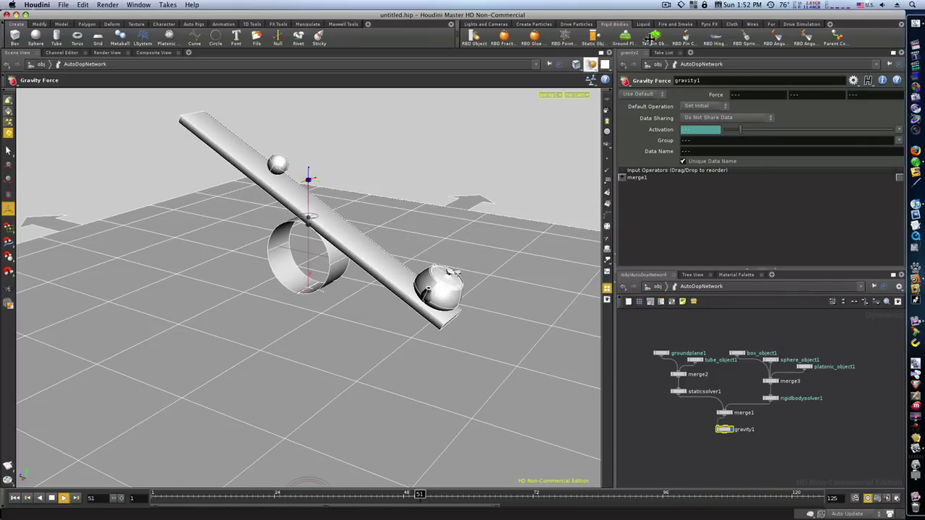
click(801, 24)
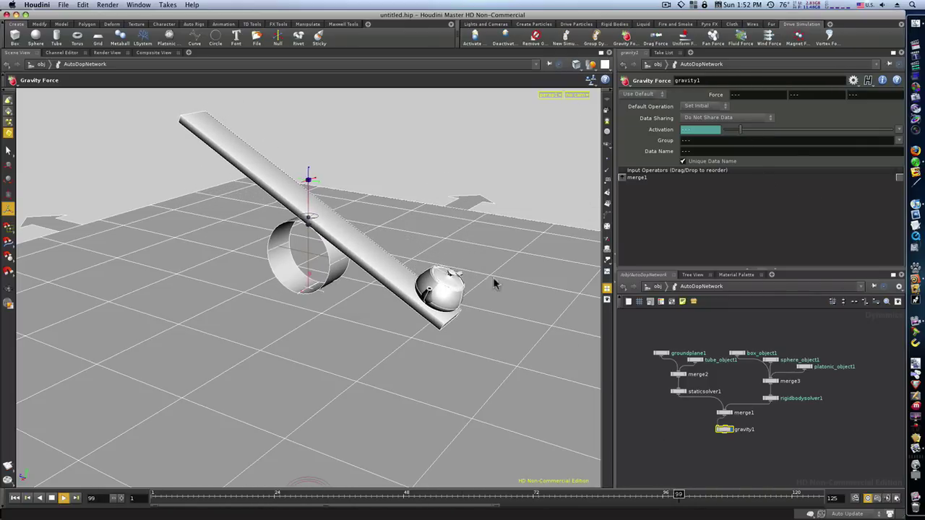